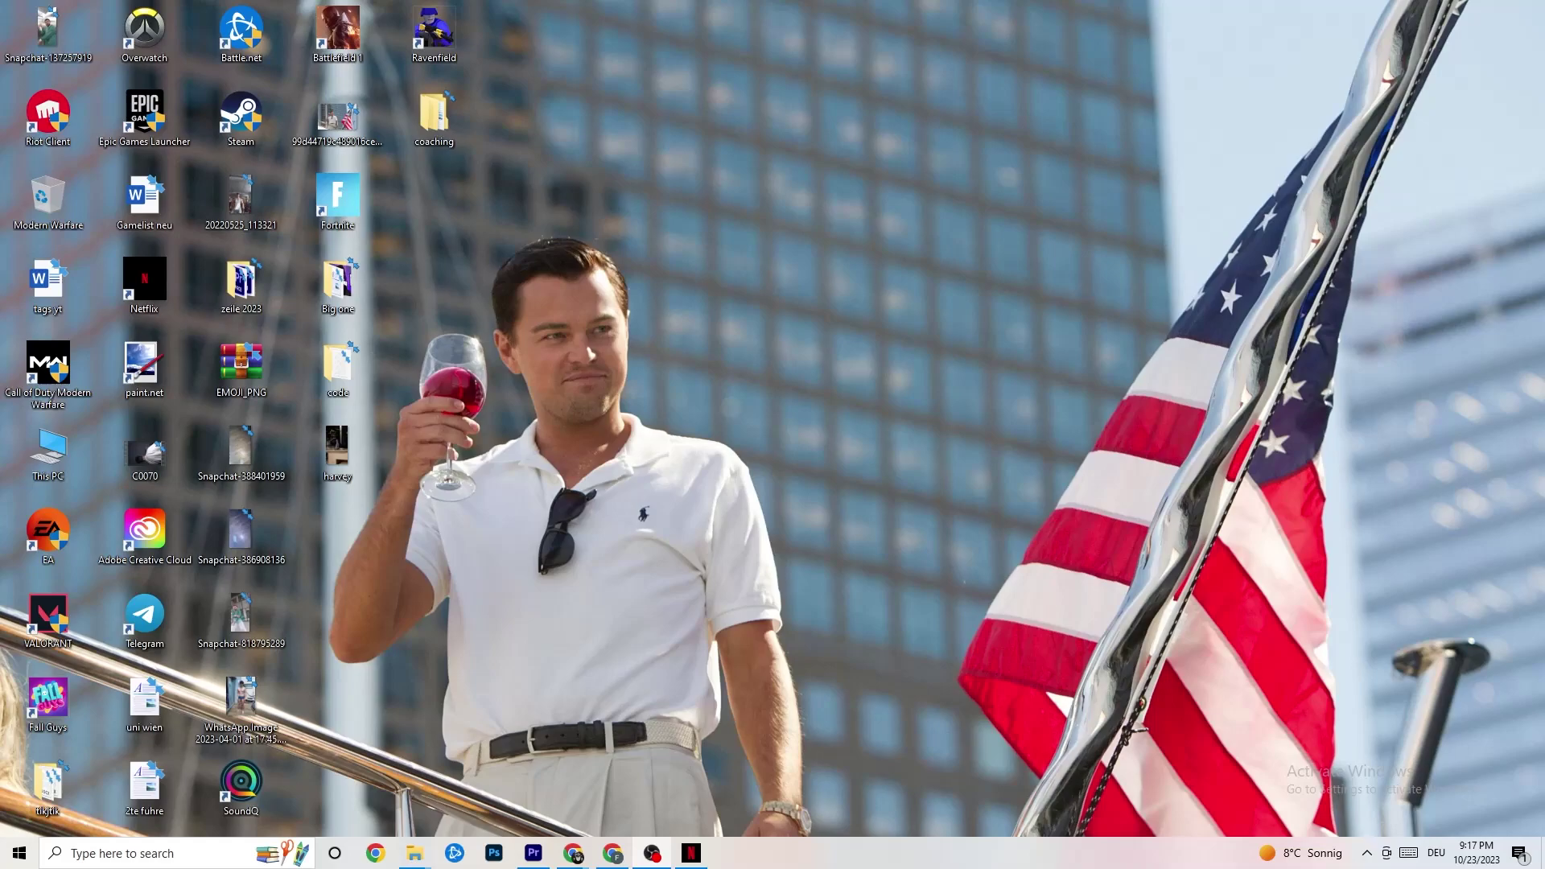
Step: Open the Display page of the System category in Windows Settings
click(3, 863)
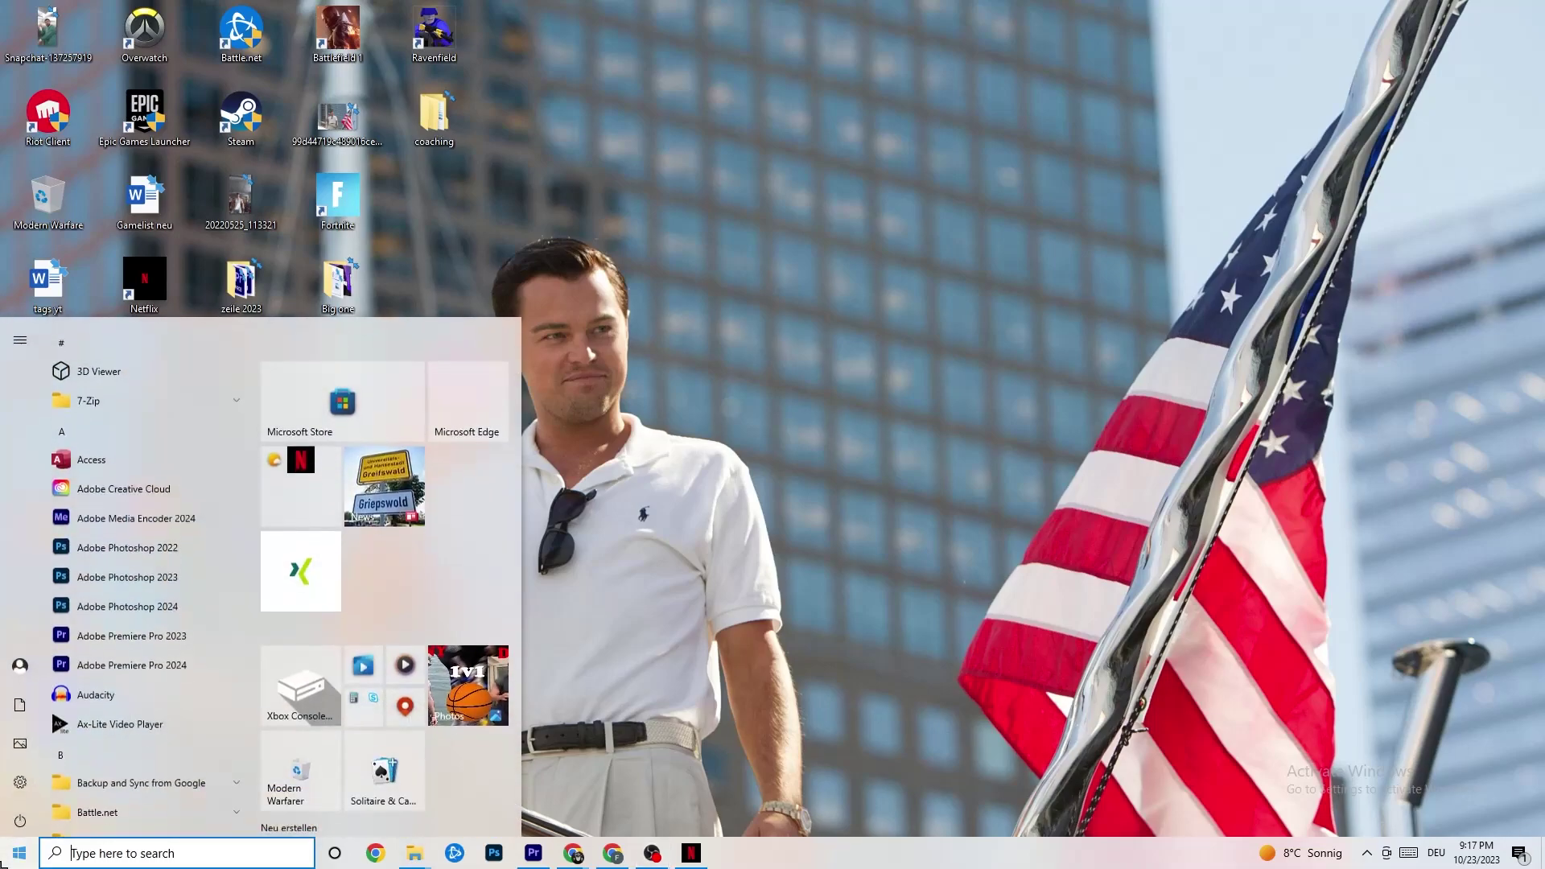
click(25, 788)
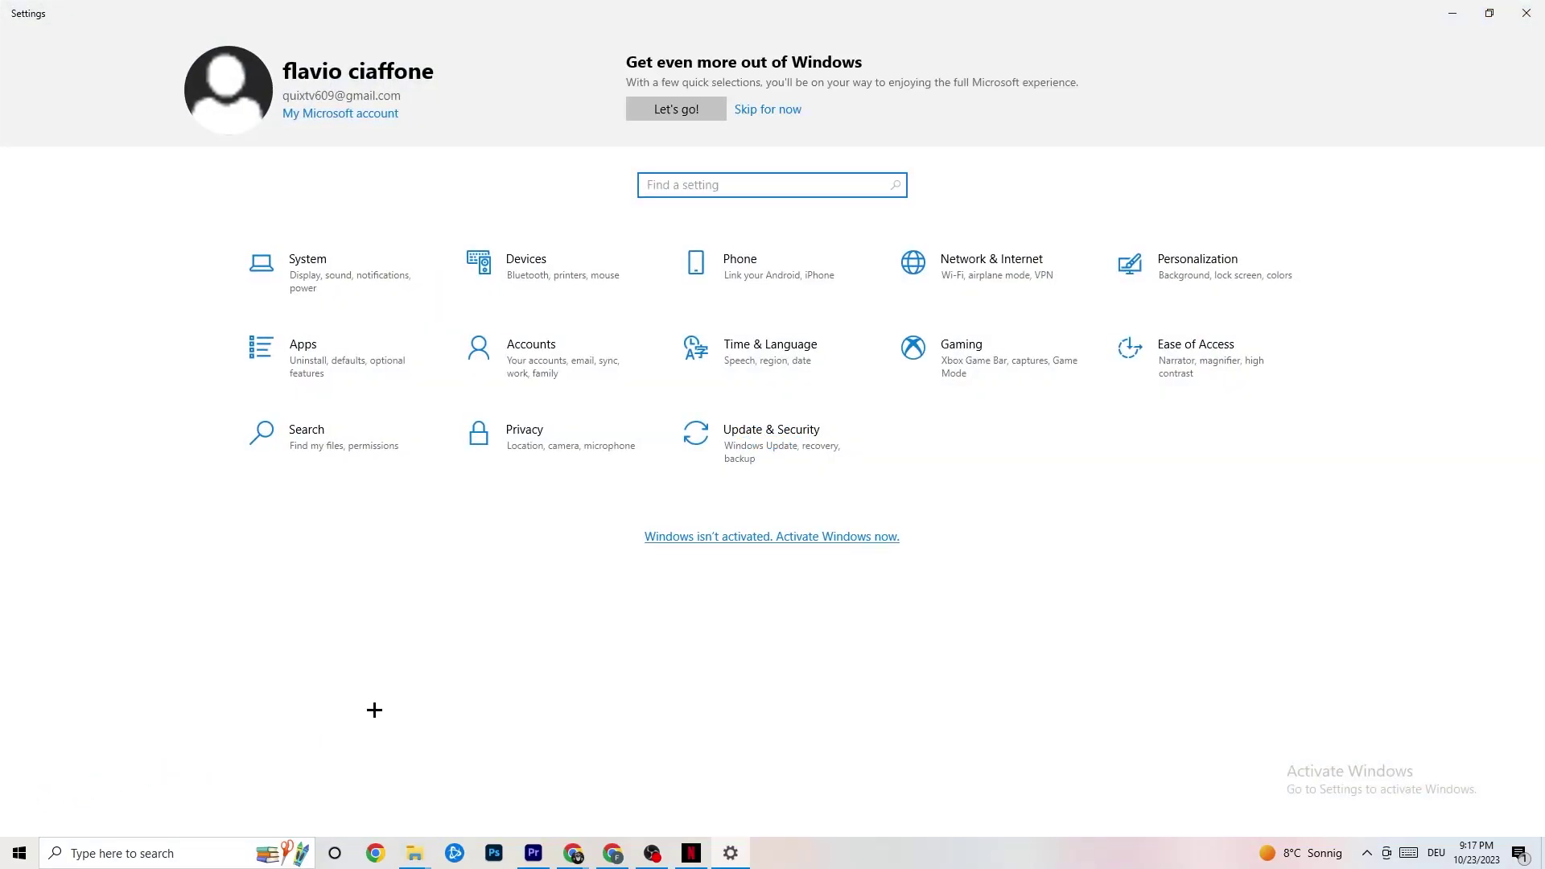
click(333, 276)
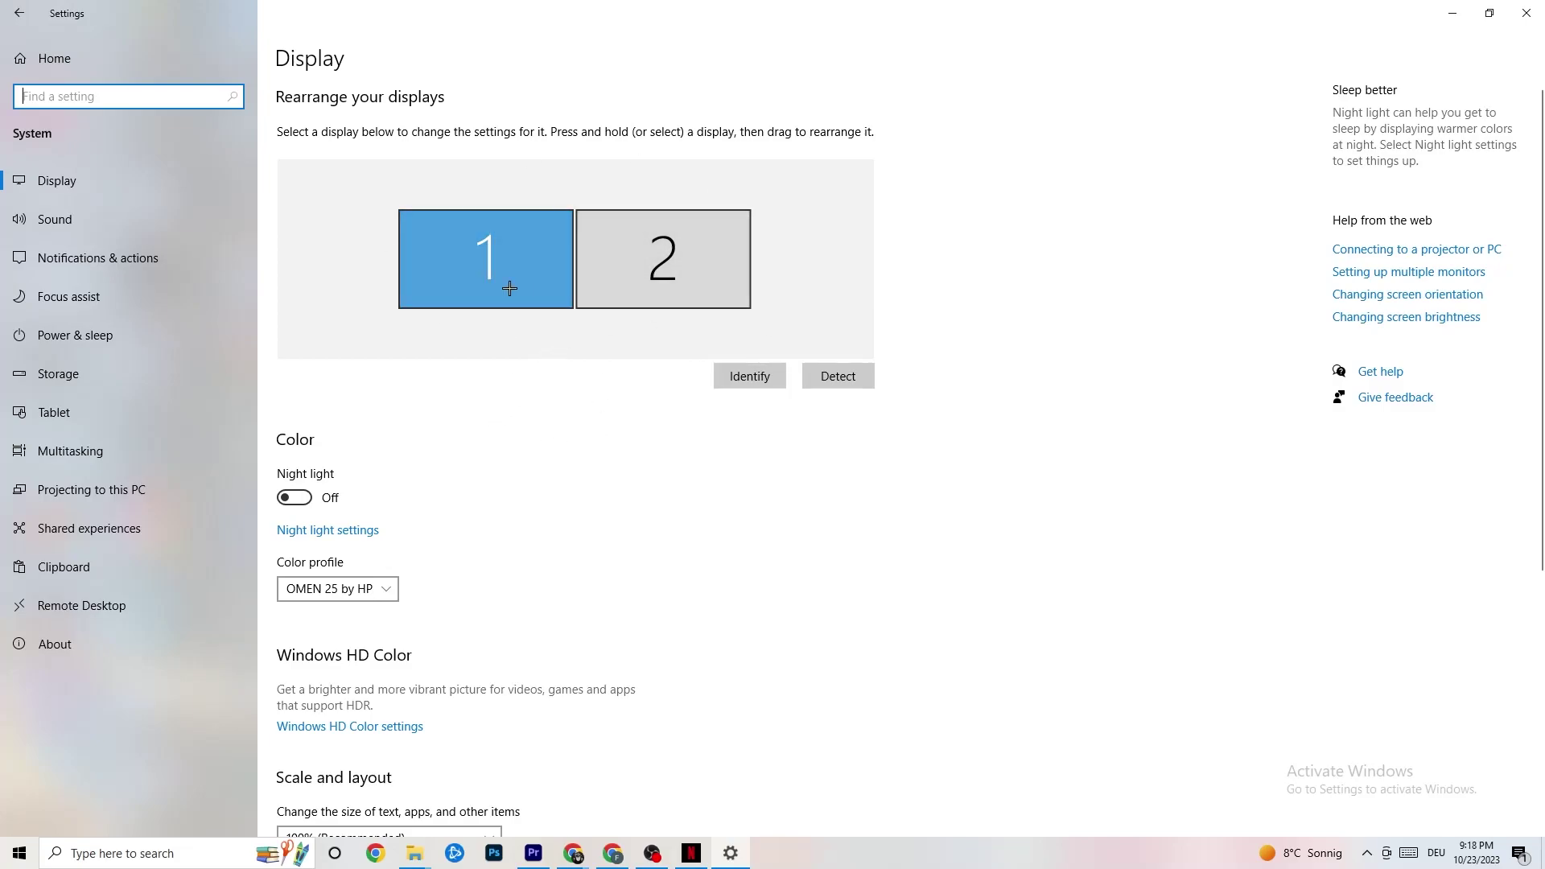
Step: Review the color profile, scaling and display resolution options for display 1
scroll(486, 342, down, 5)
click(366, 212)
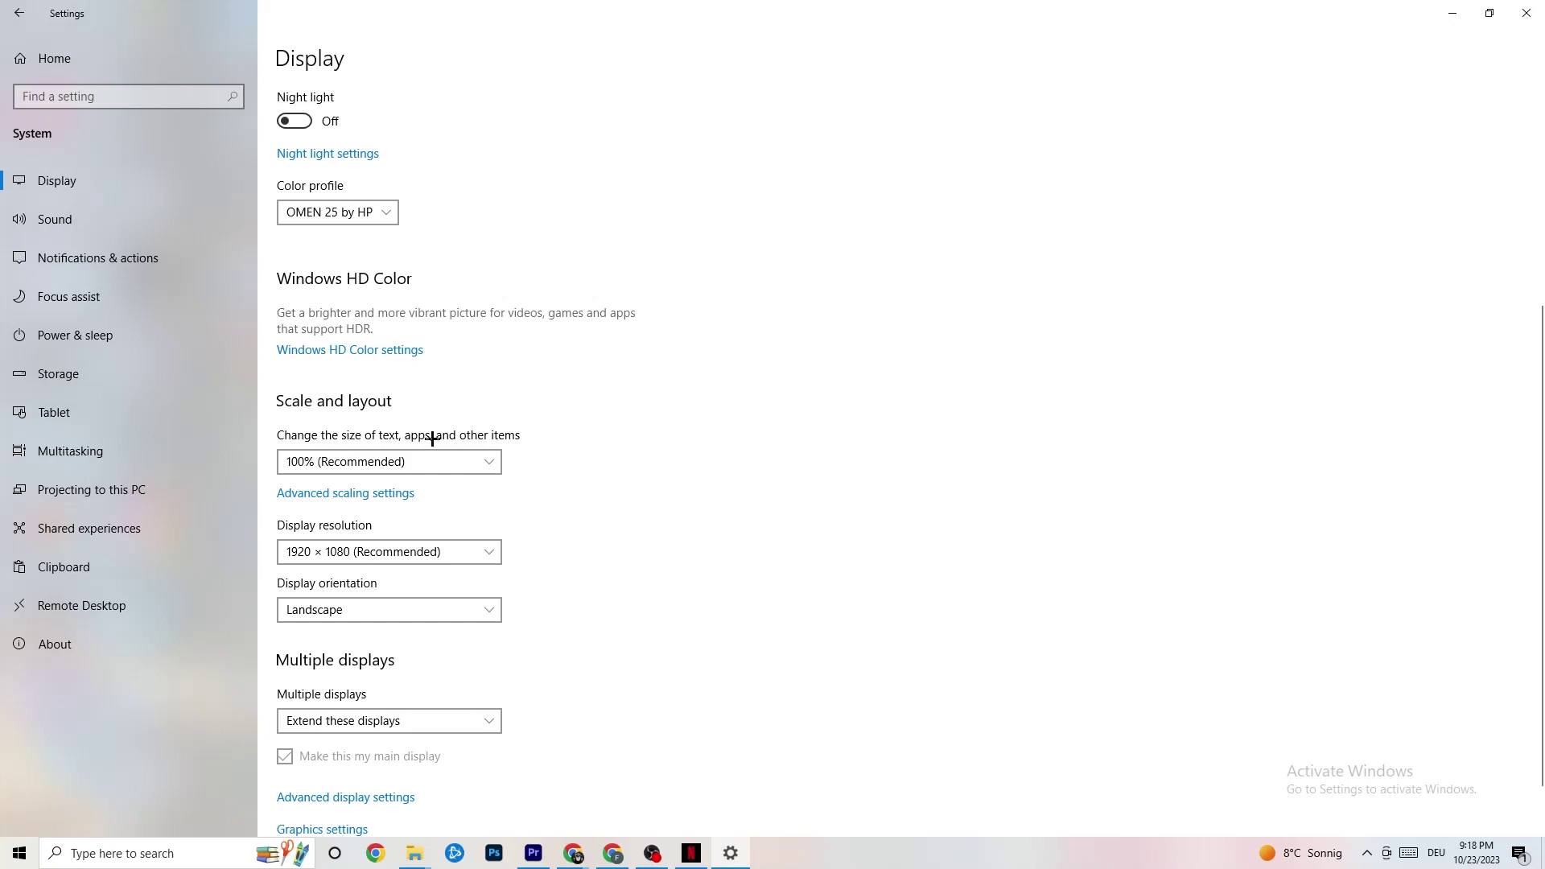
click(473, 461)
click(661, 395)
click(488, 551)
click(674, 499)
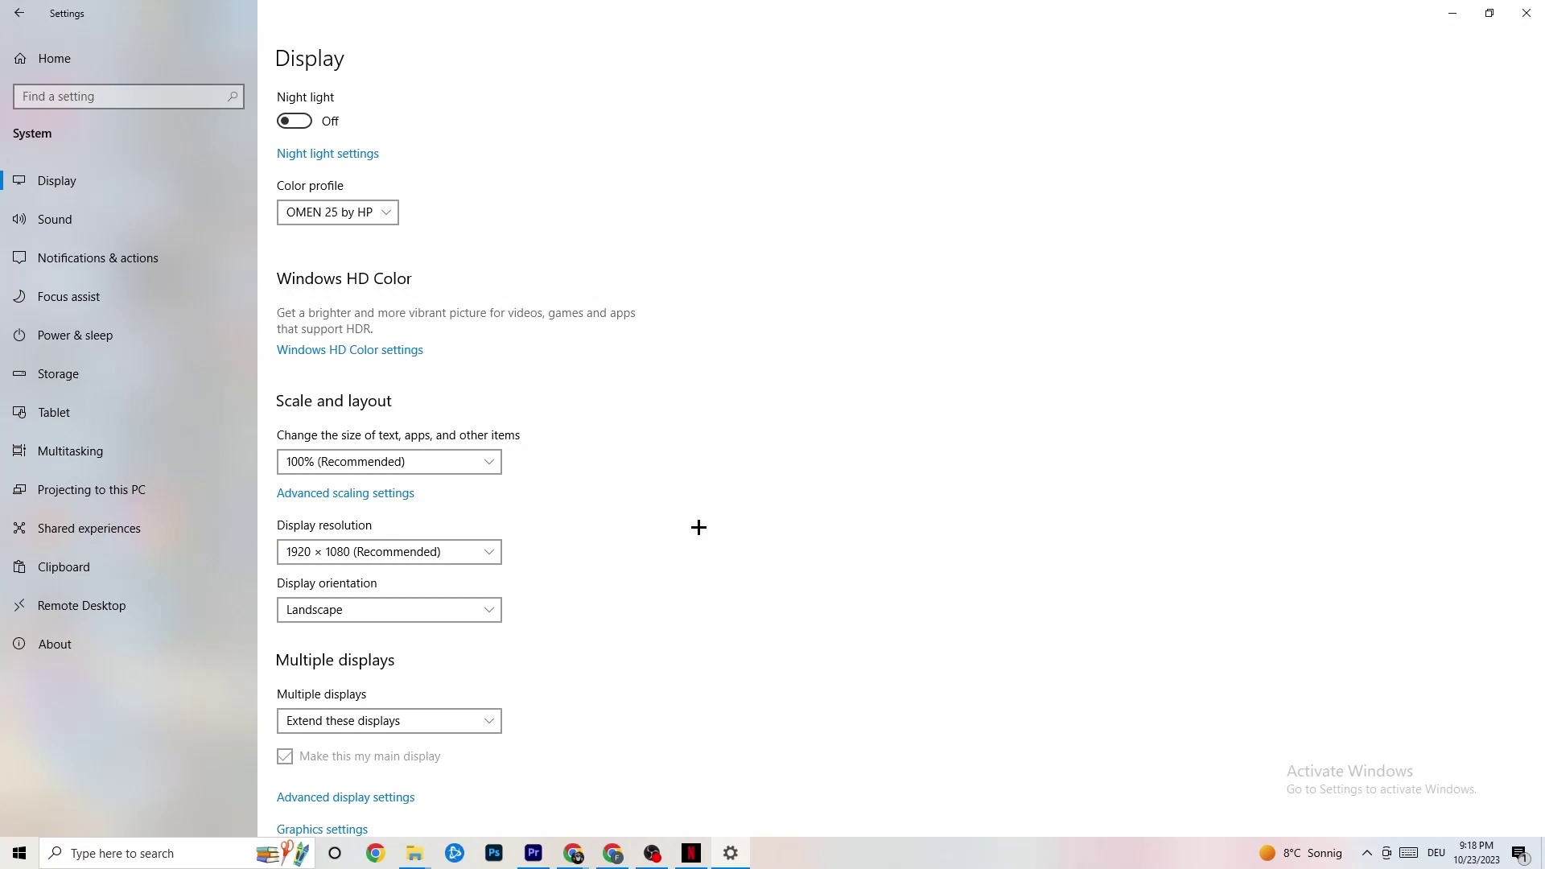
click(486, 552)
click(638, 510)
Step: Review the Storage Sense configuration, including the recycle bin deletion interval options, and return to the Settings home page
click(100, 384)
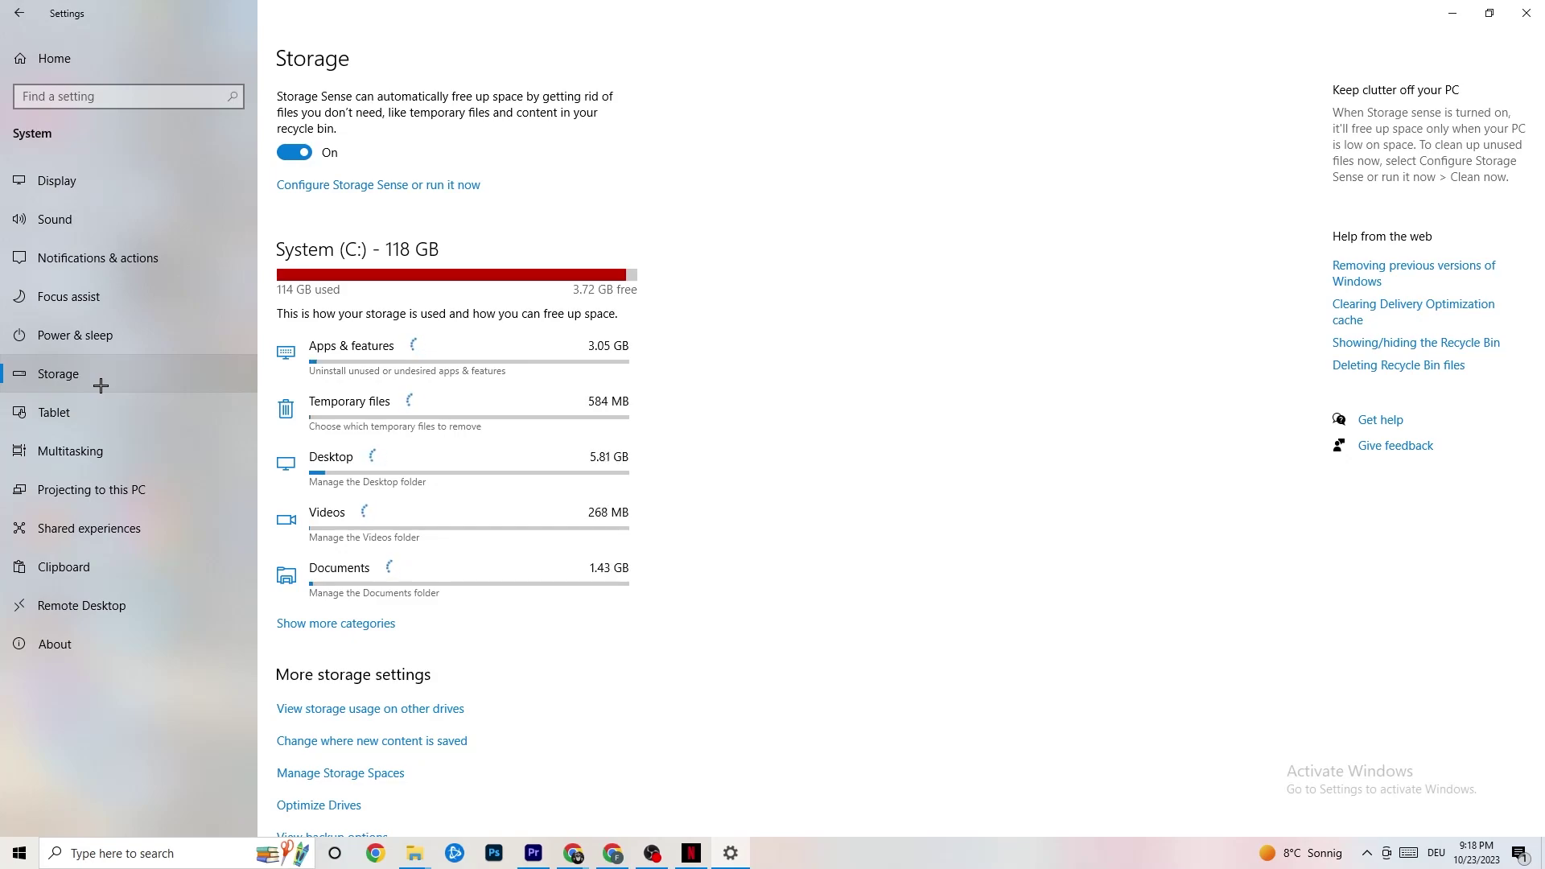
click(445, 187)
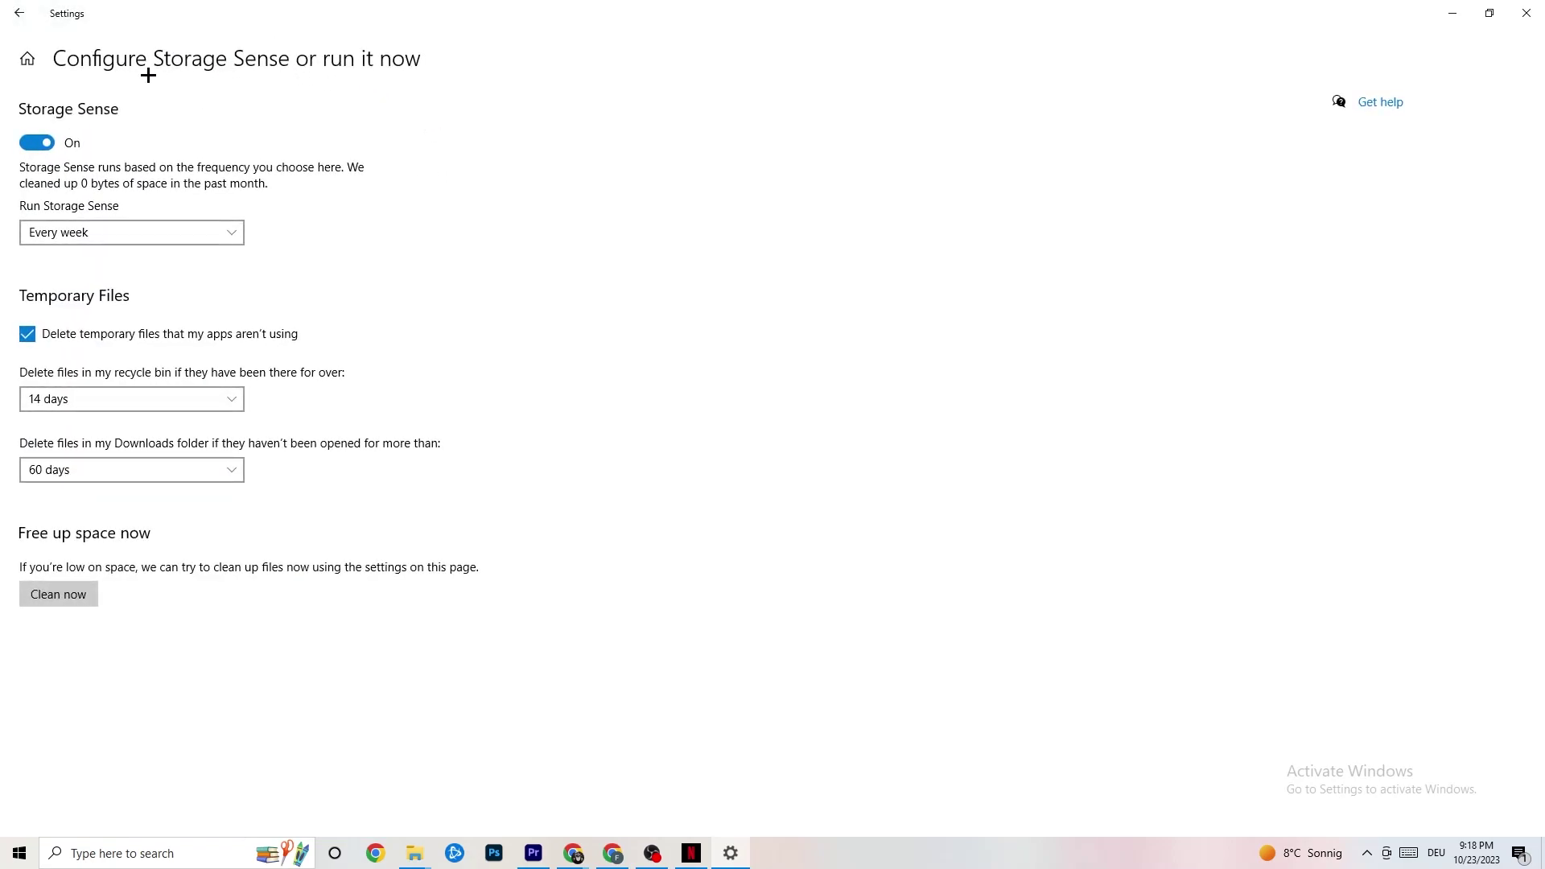
click(162, 399)
click(346, 315)
click(14, 8)
Step: Review the available power plans through the additional power settings of Power & sleep, and close Power Options
key(Tab)
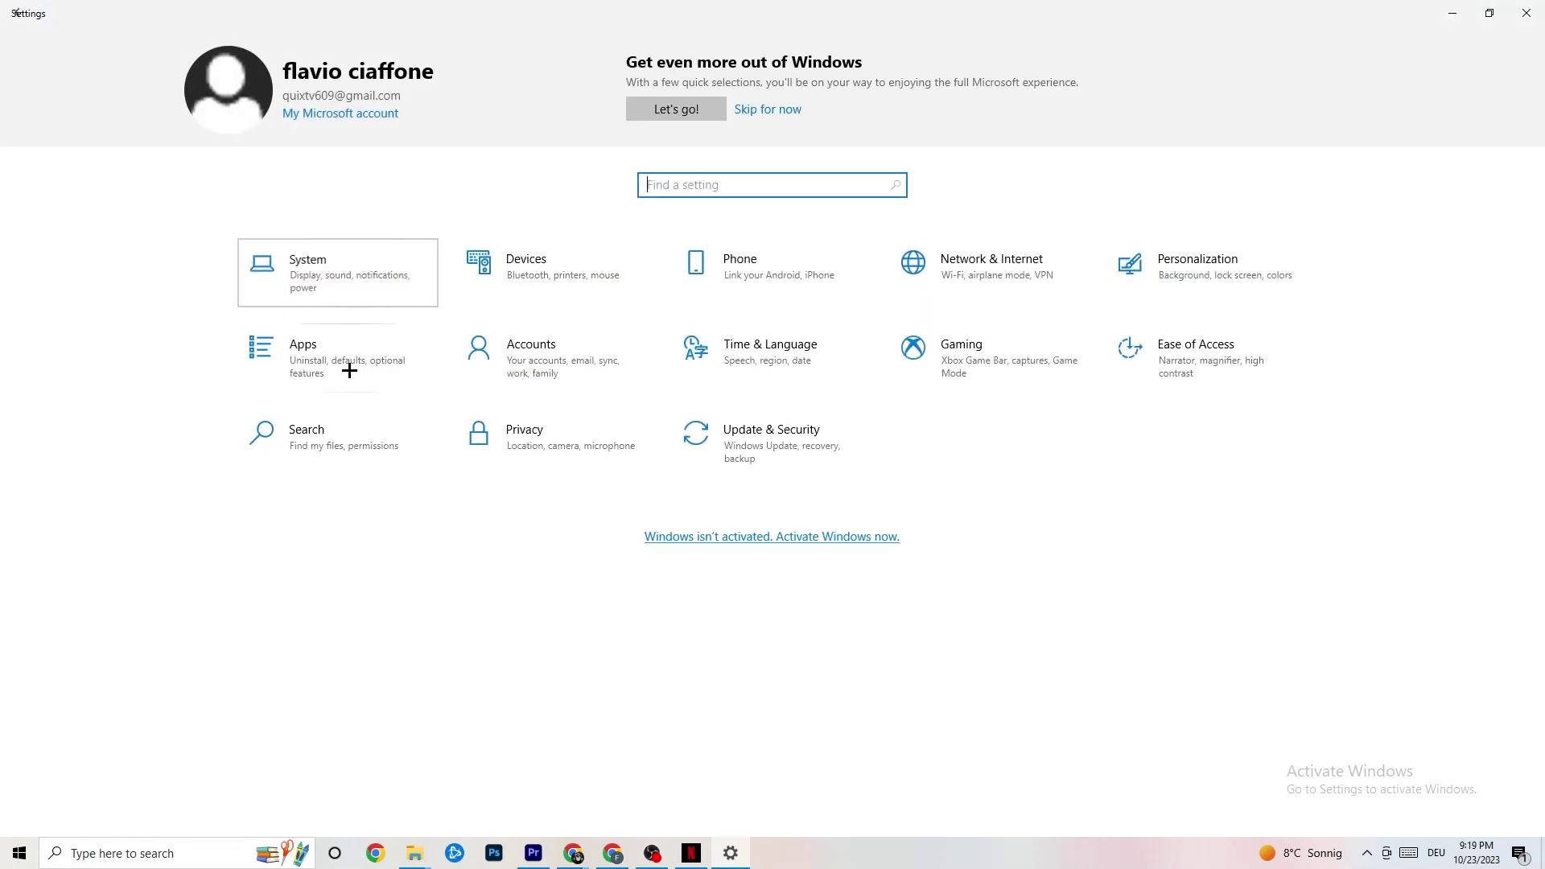
key(Return)
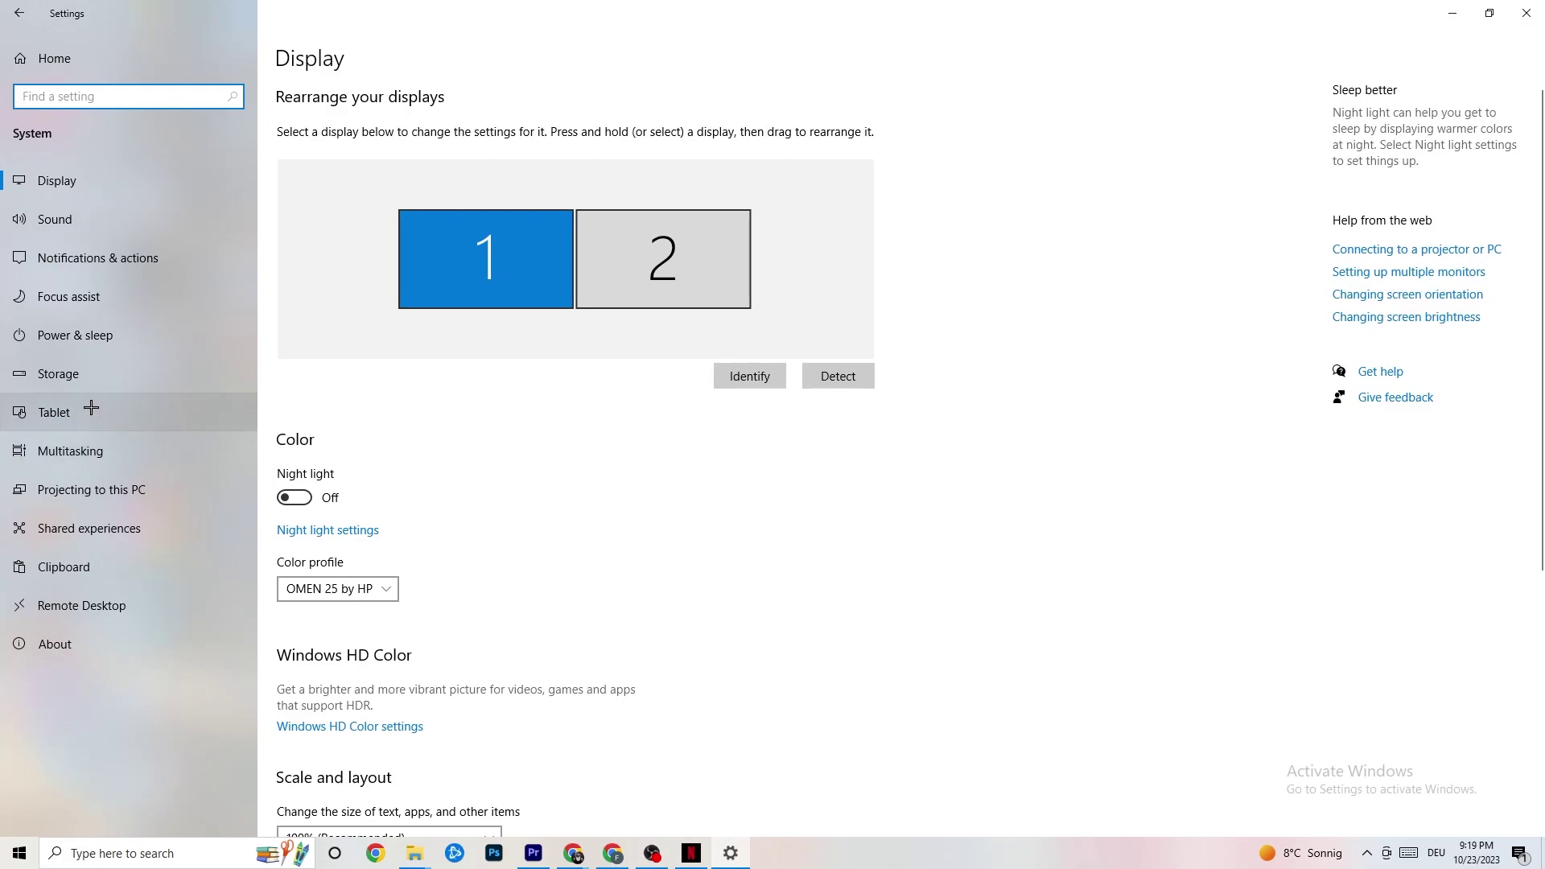
click(59, 330)
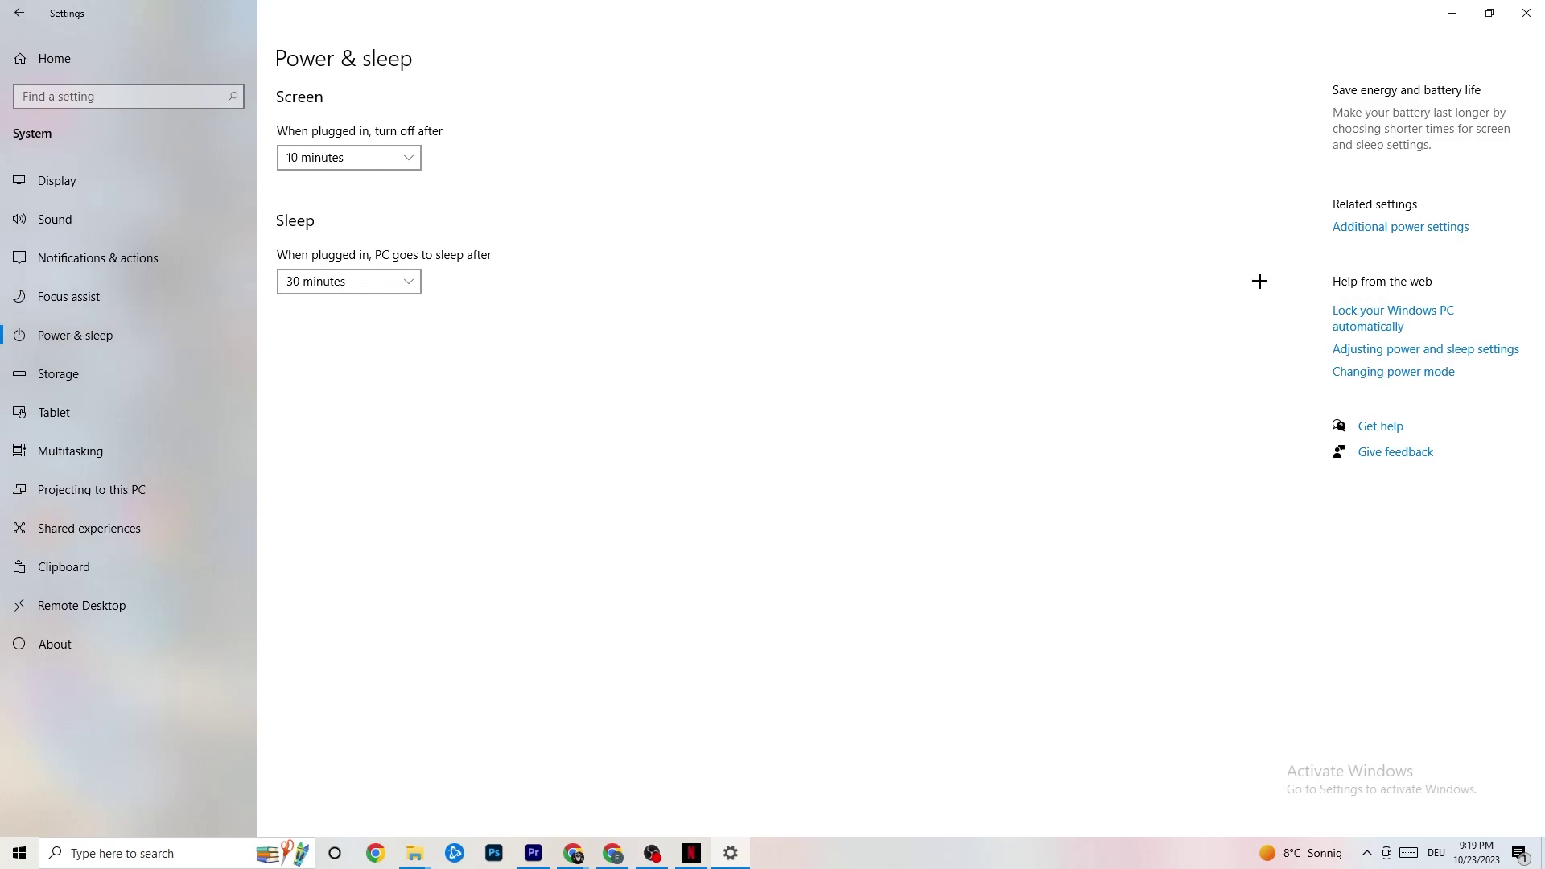
click(1378, 230)
drag(630, 173, 844, 84)
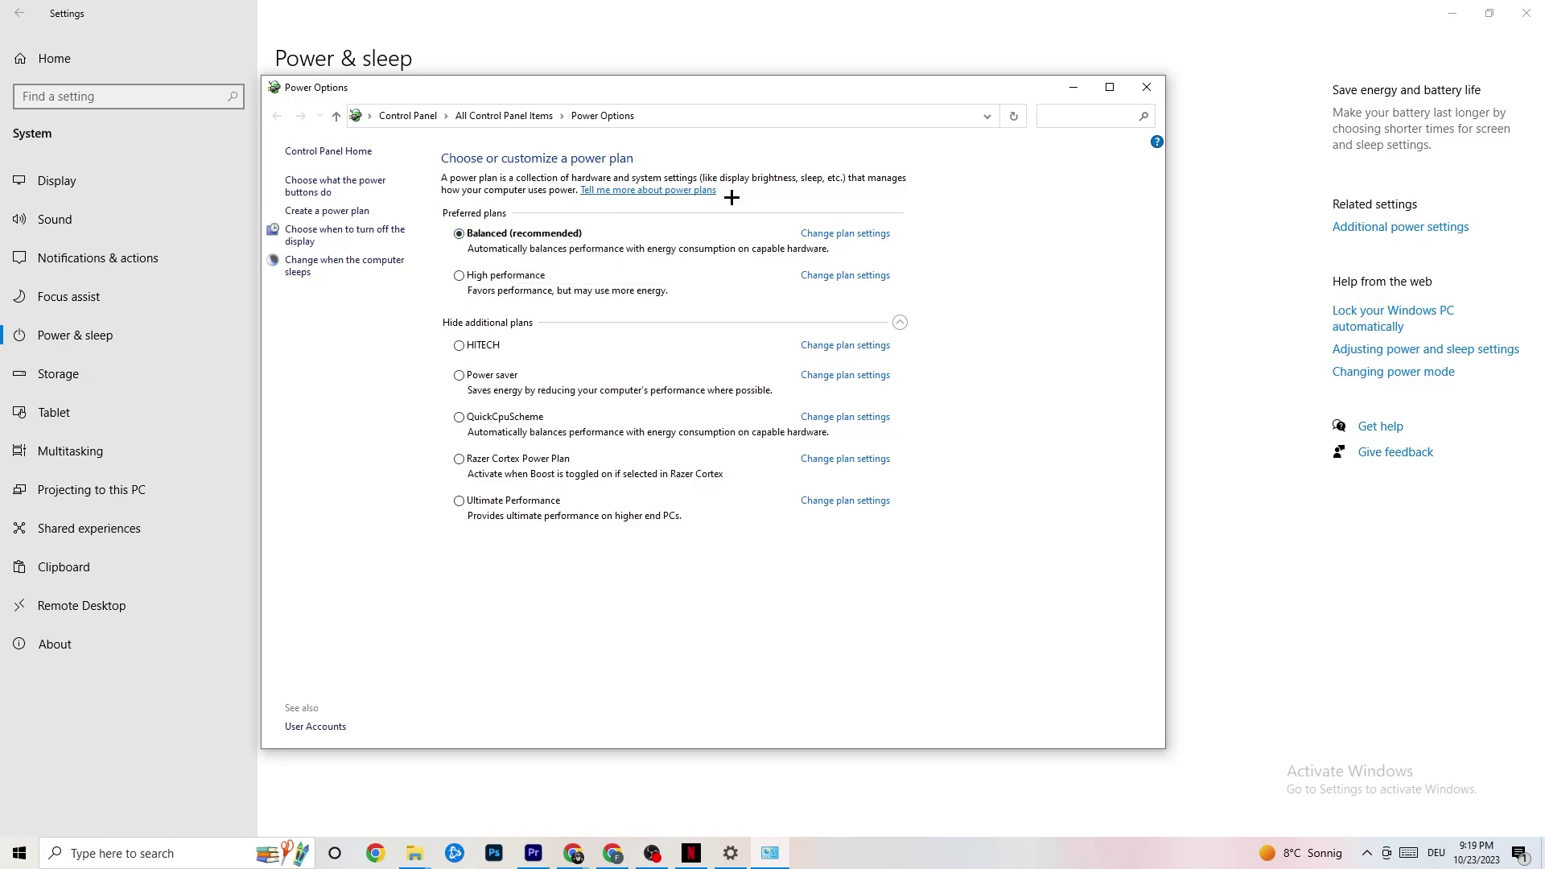
click(1149, 89)
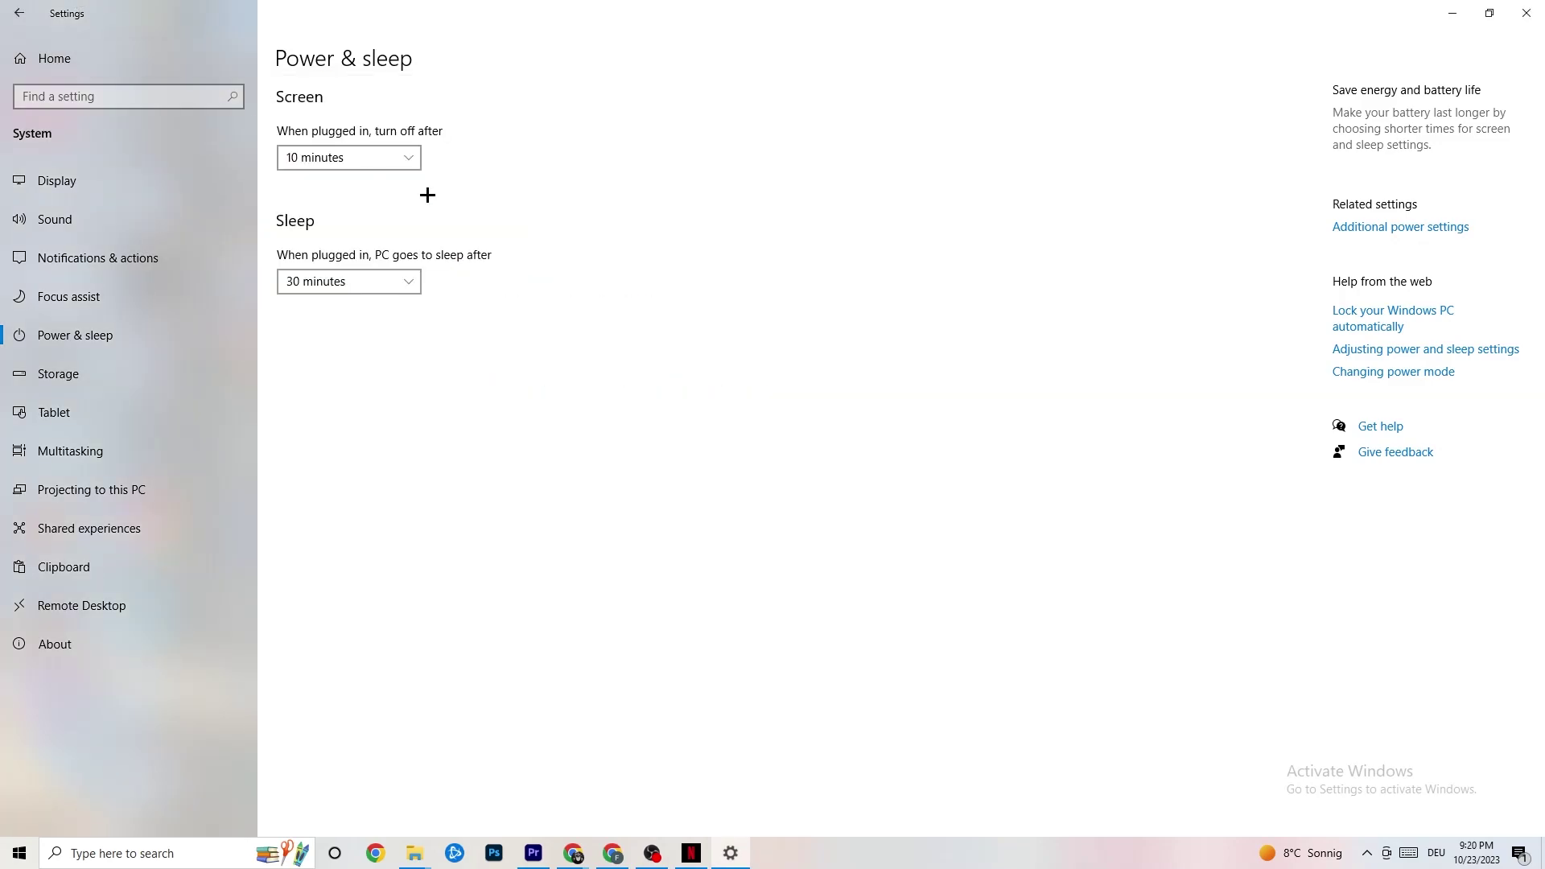
Step: Open the Gaming settings and examine the Xbox Game Bar switch and its keyboard shortcuts
click(25, 11)
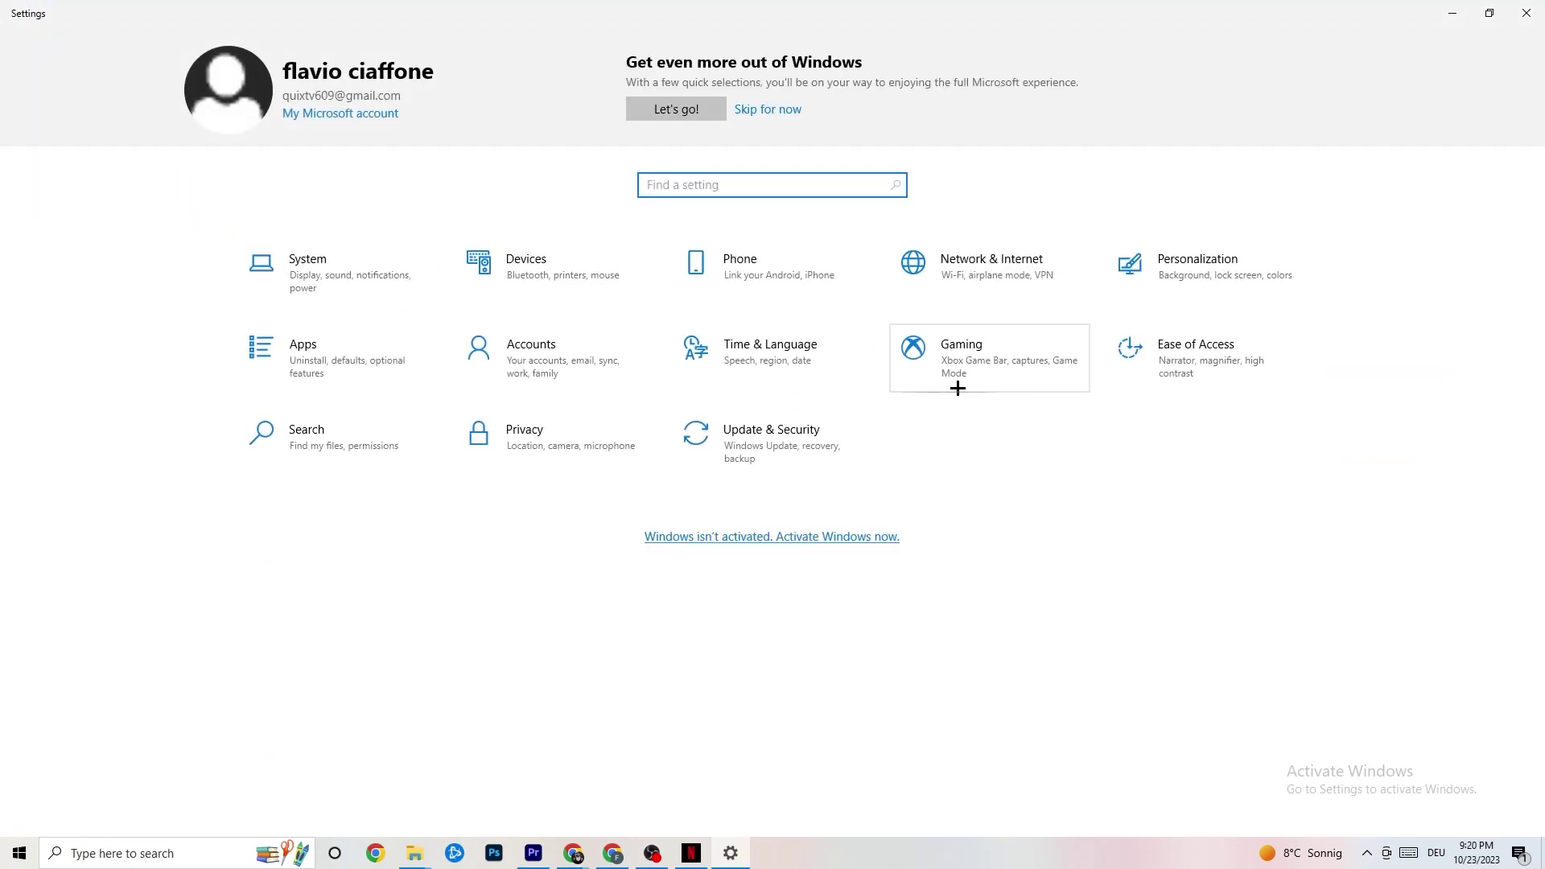
click(981, 377)
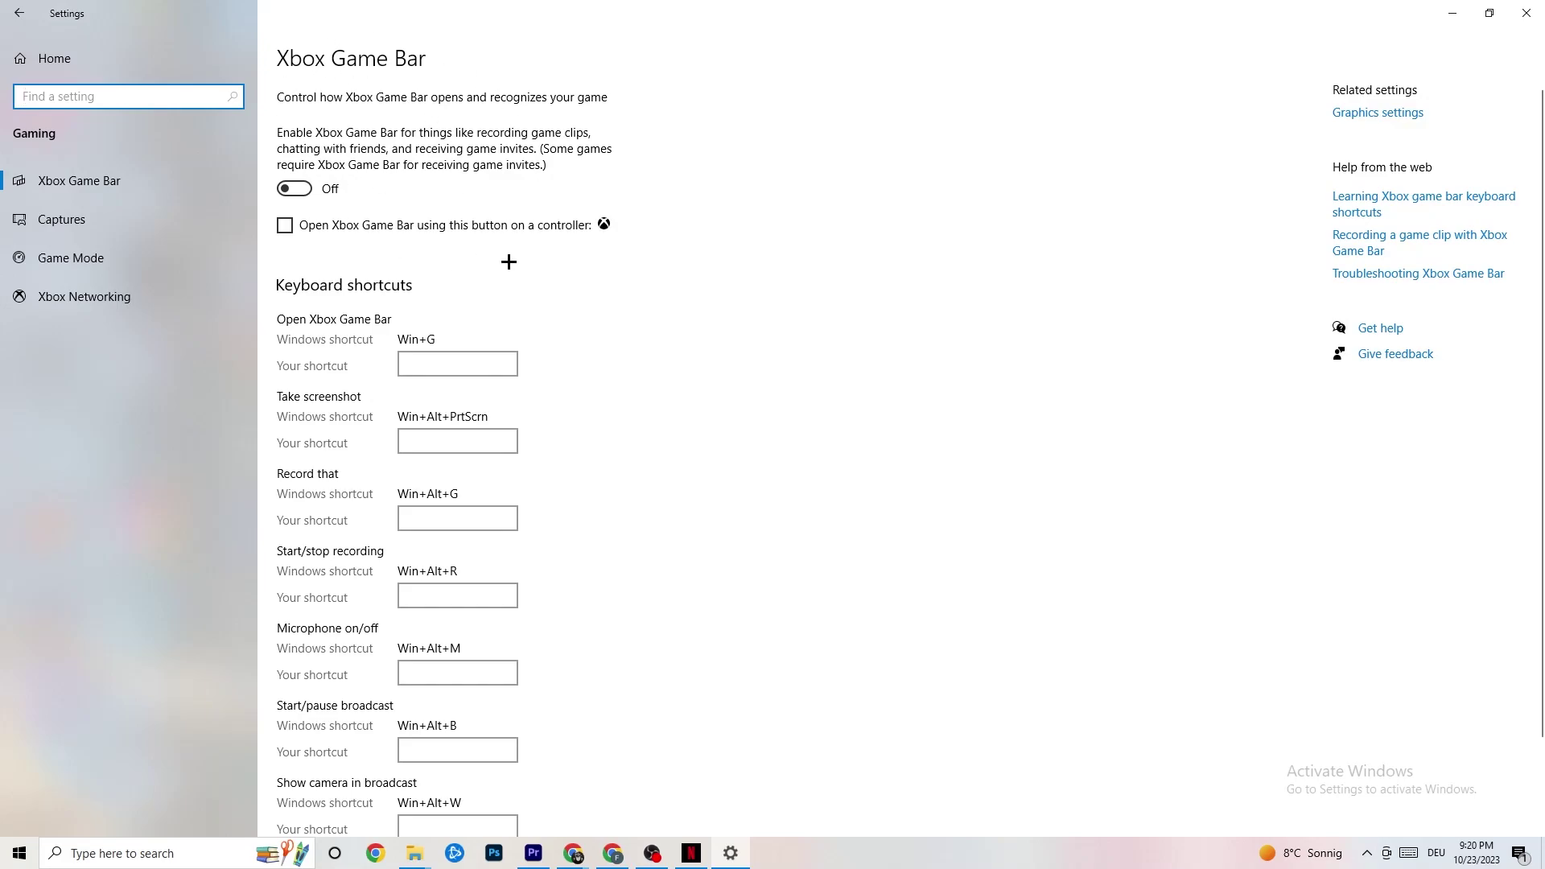
scroll(509, 262, down, 3)
scroll(331, 252, up, 3)
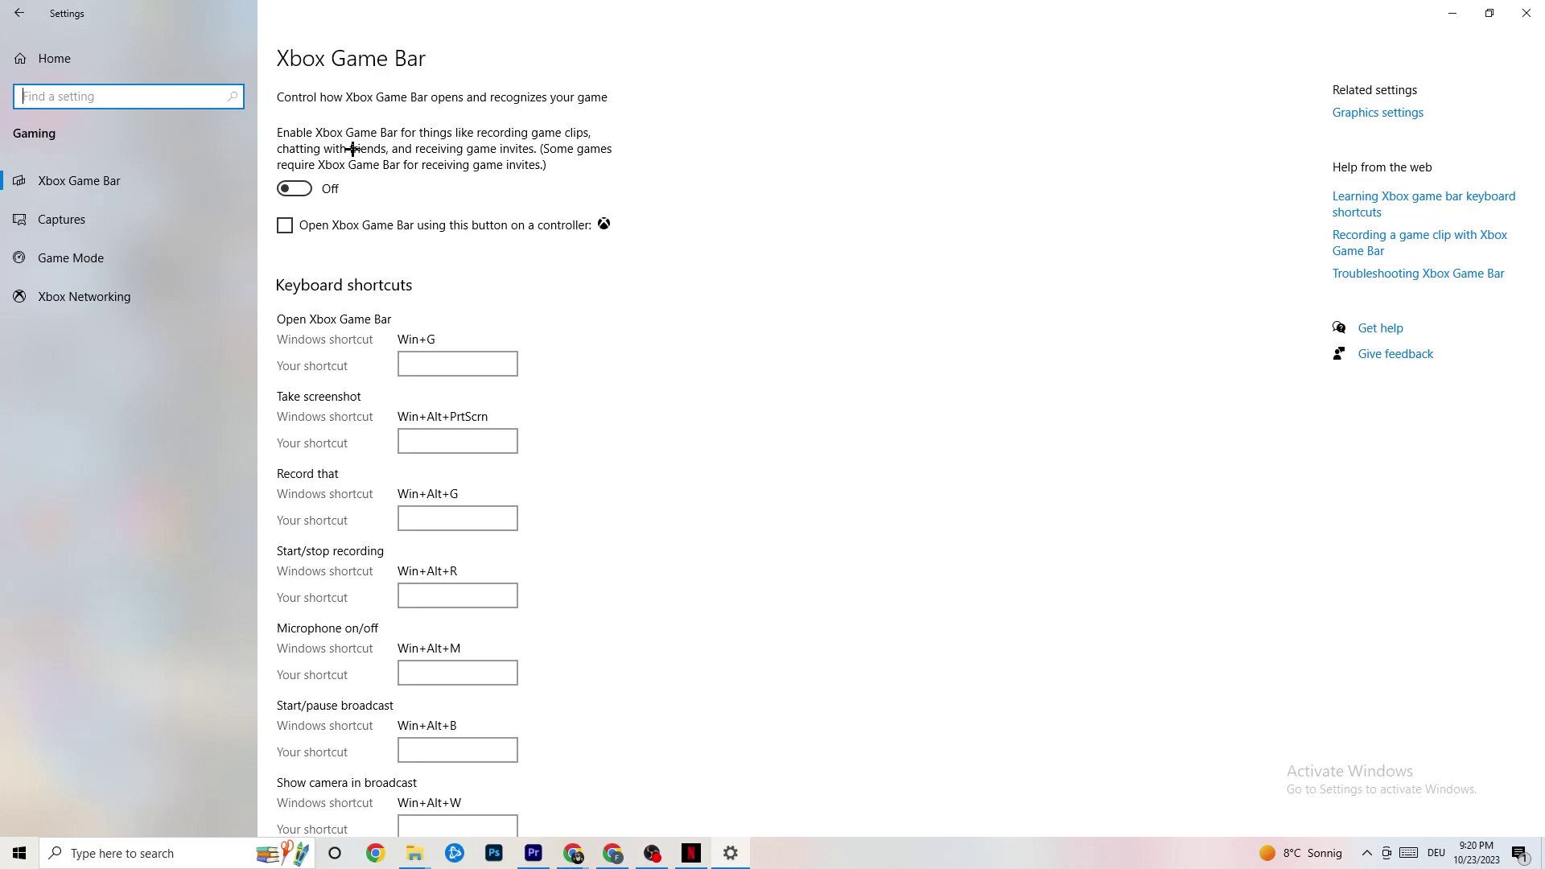
click(332, 190)
click(344, 193)
Step: Examine the recording options for game captures and the Game Mode setting
click(131, 221)
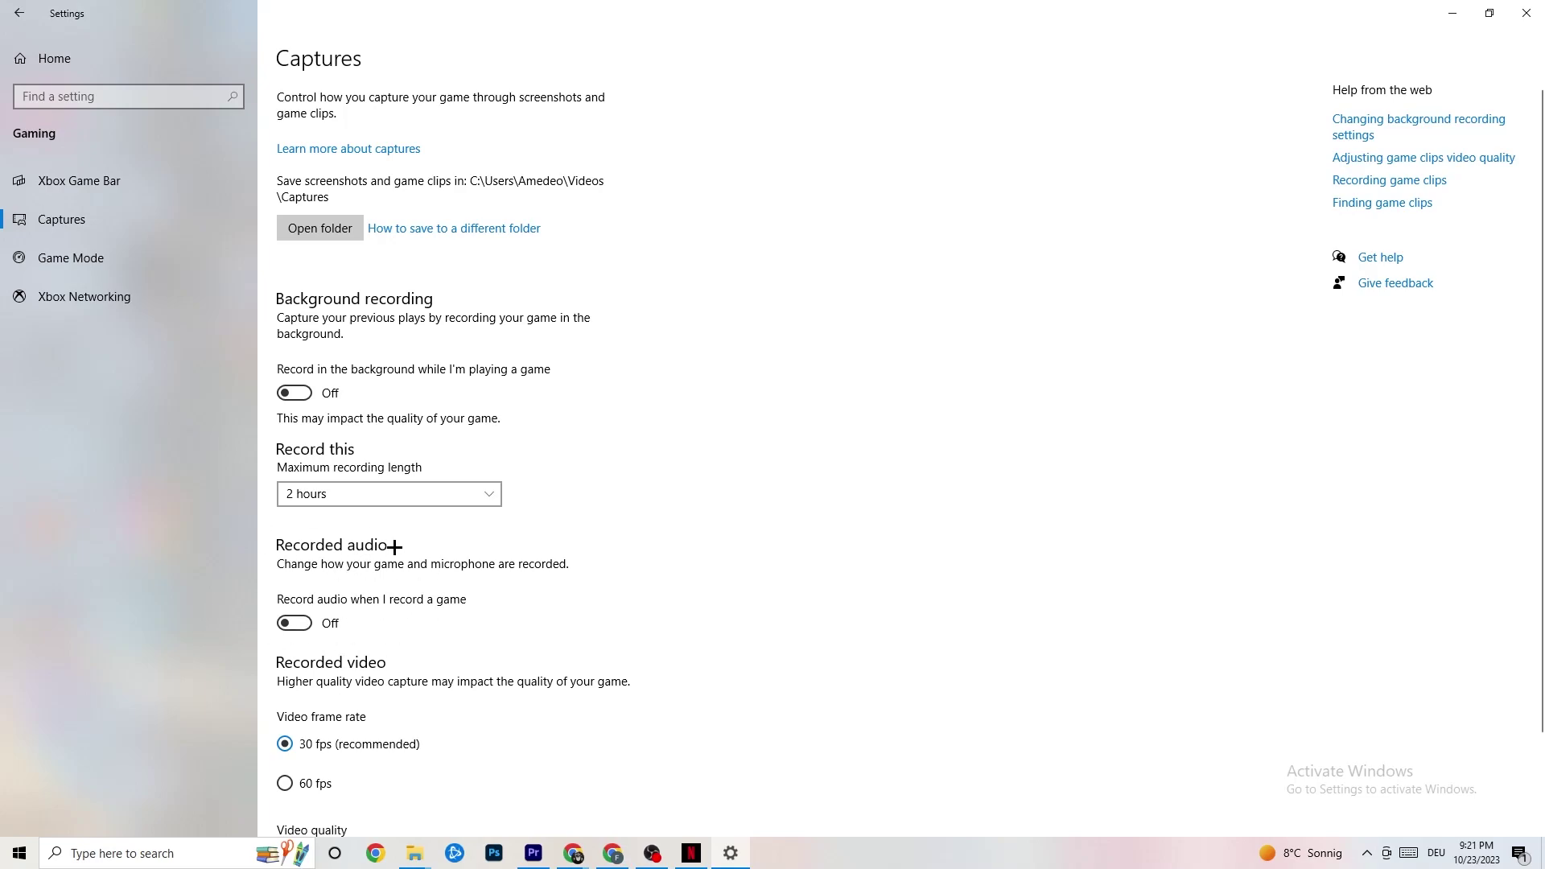
scroll(420, 576, down, 3)
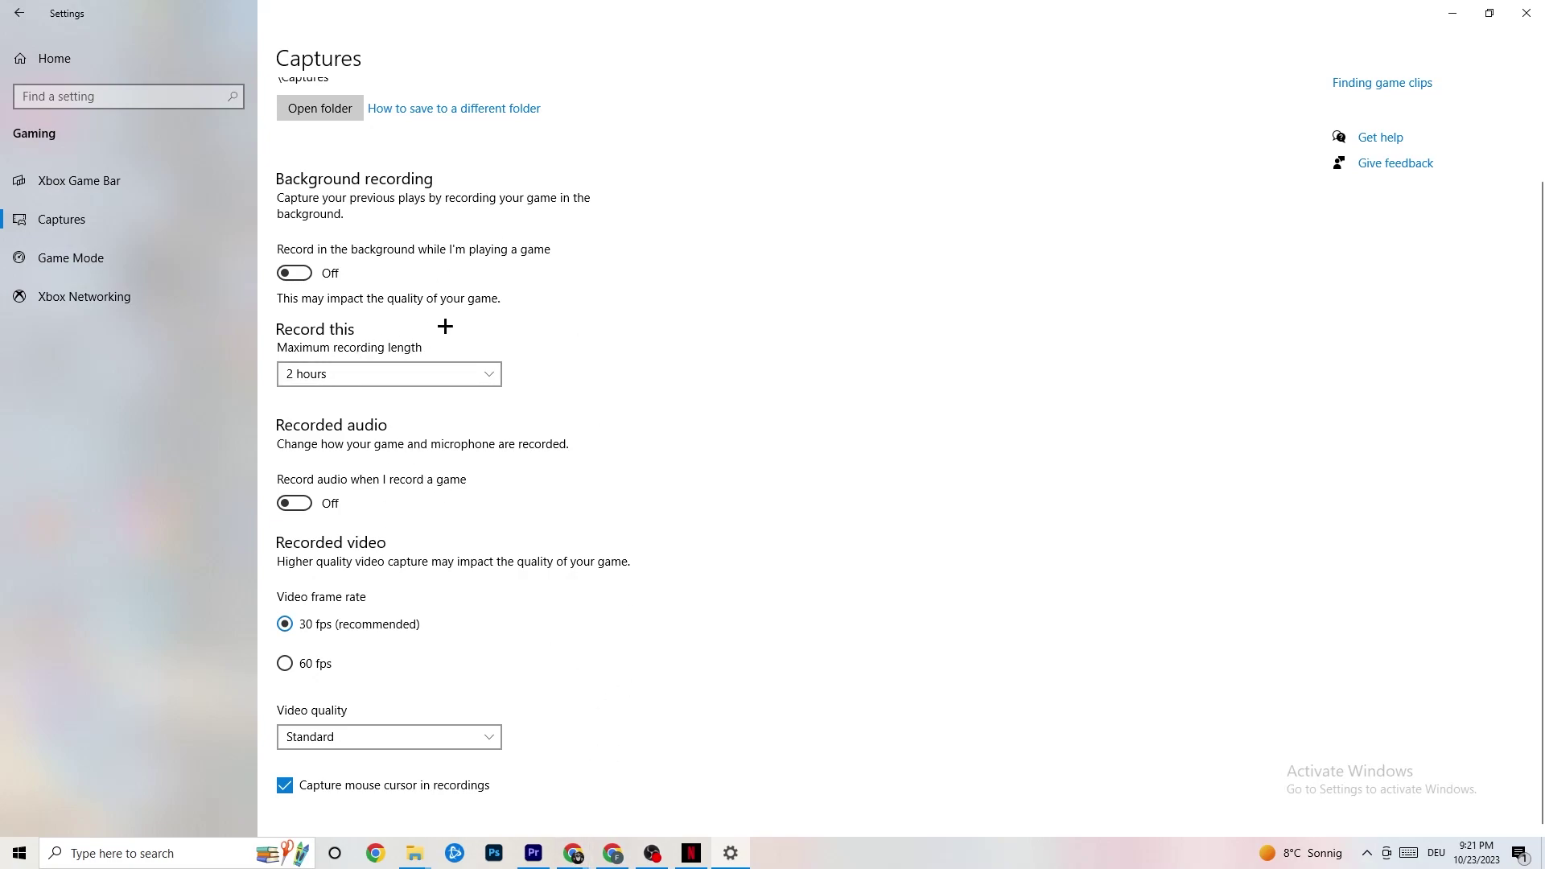
click(113, 265)
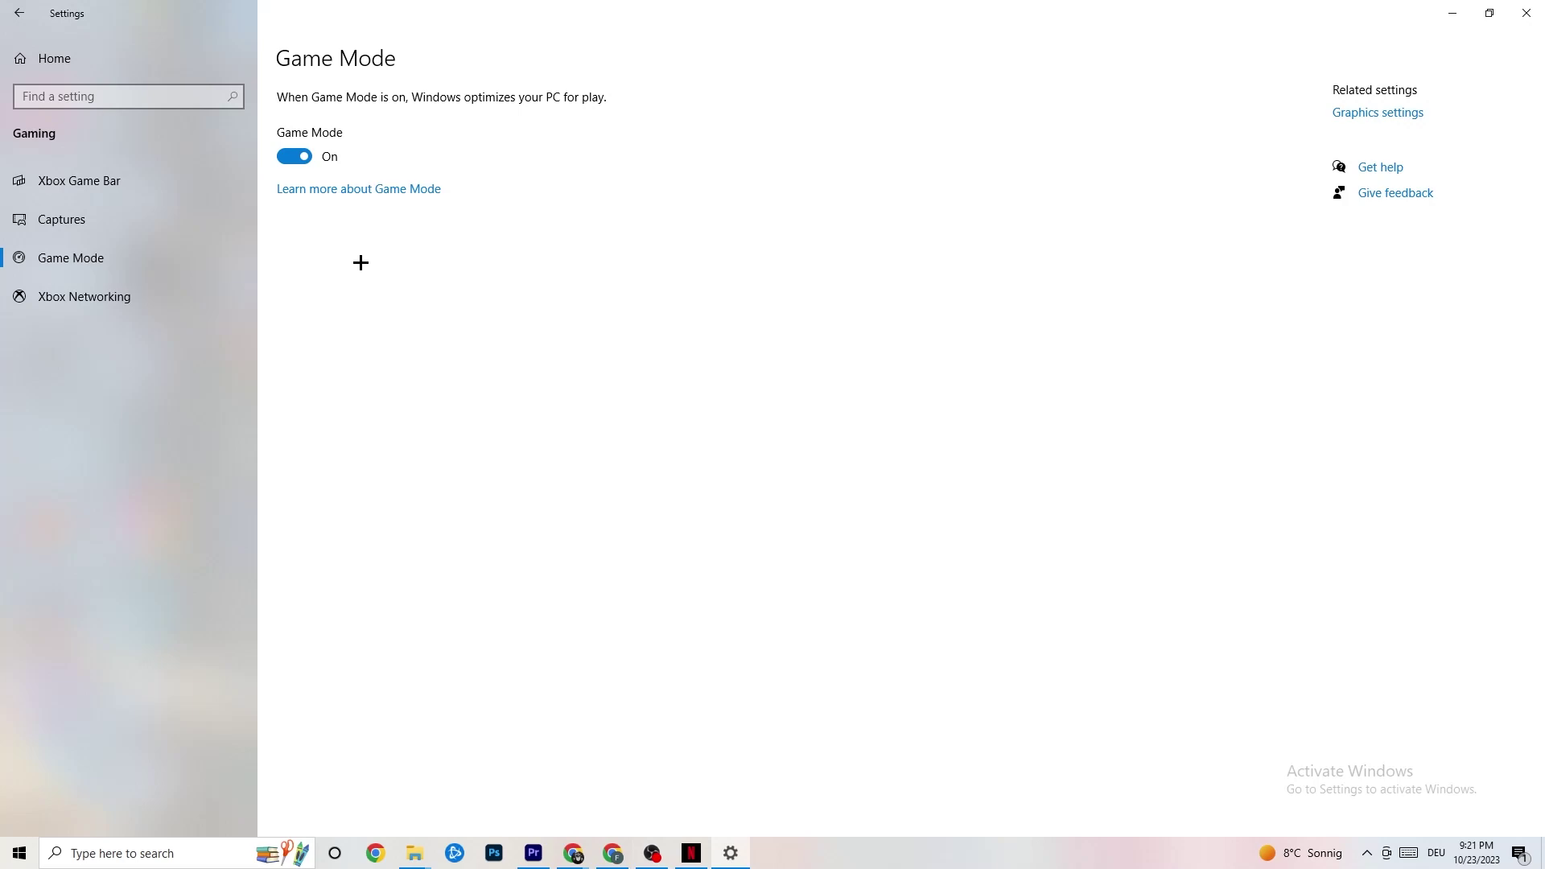
Step: Check the Windows Update and Troubleshoot pages under Update & Security, and close Settings
click(24, 12)
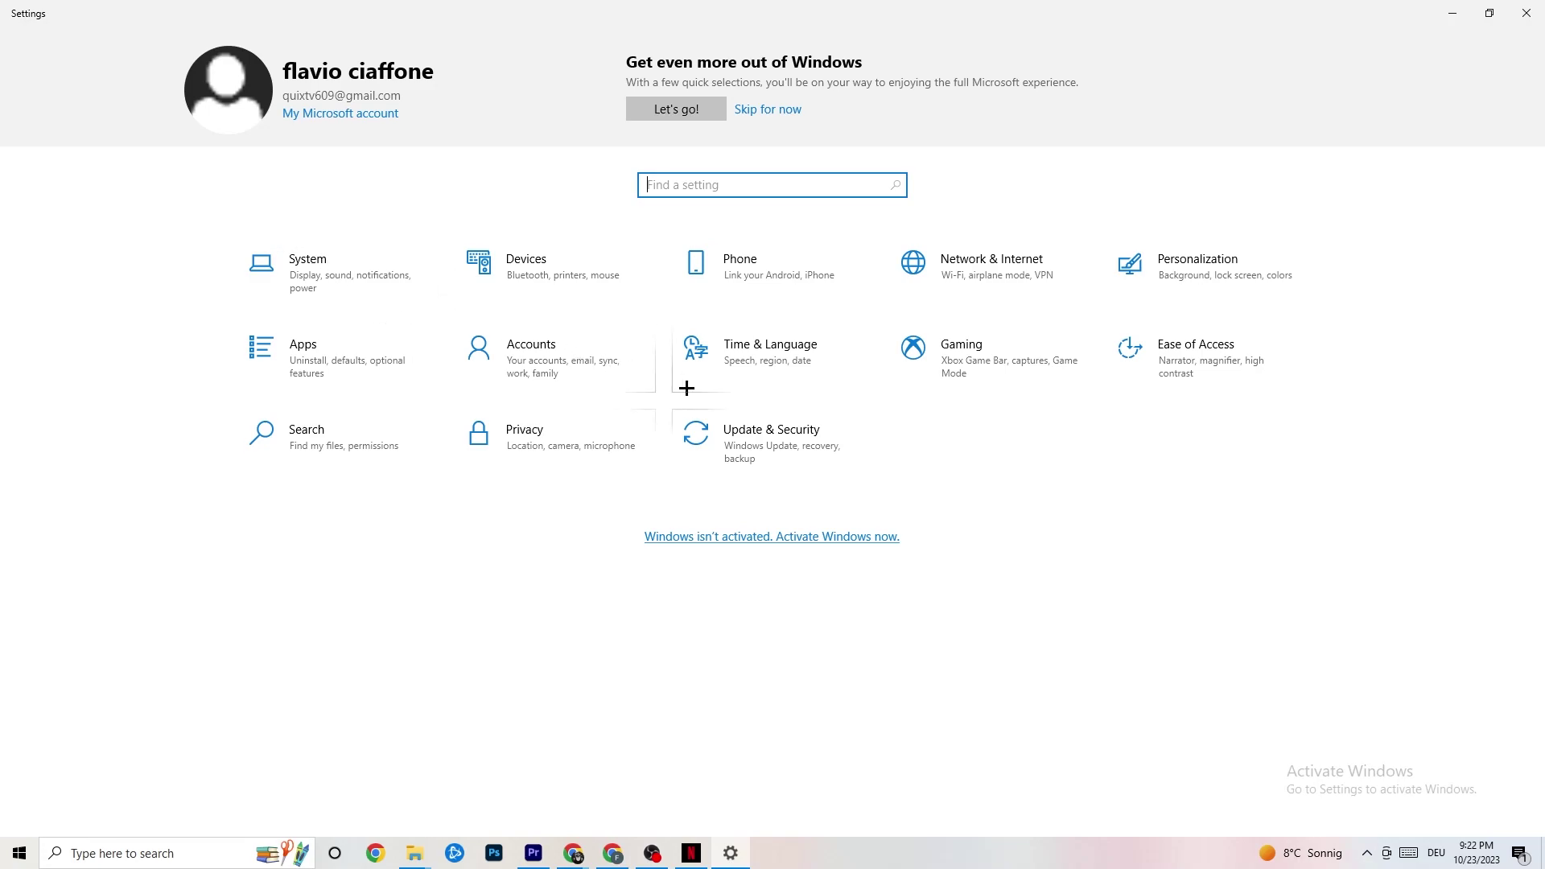
click(799, 456)
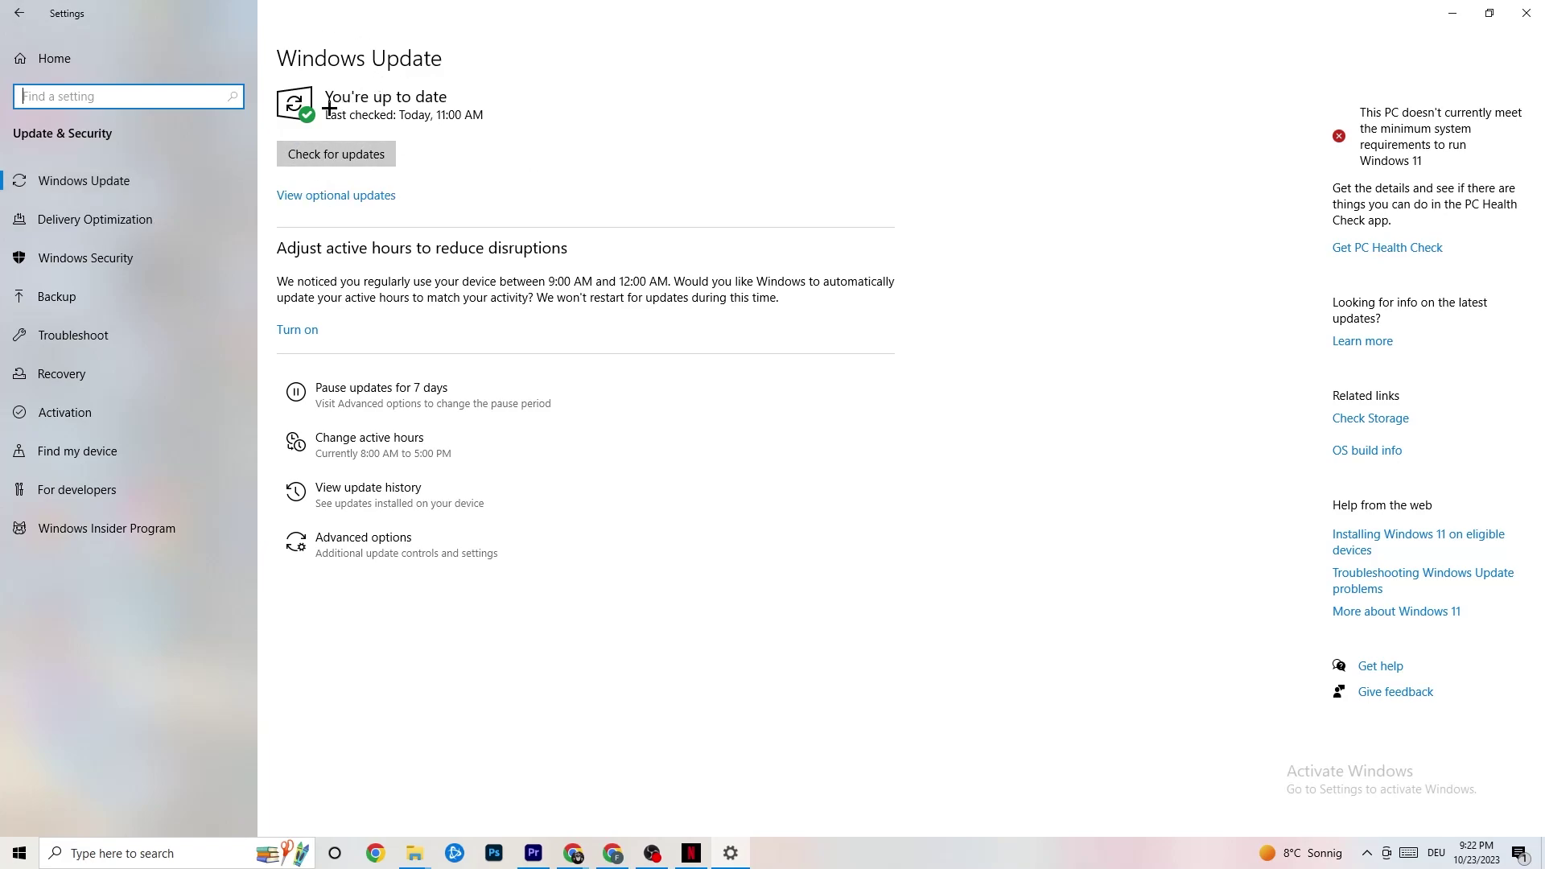
click(483, 149)
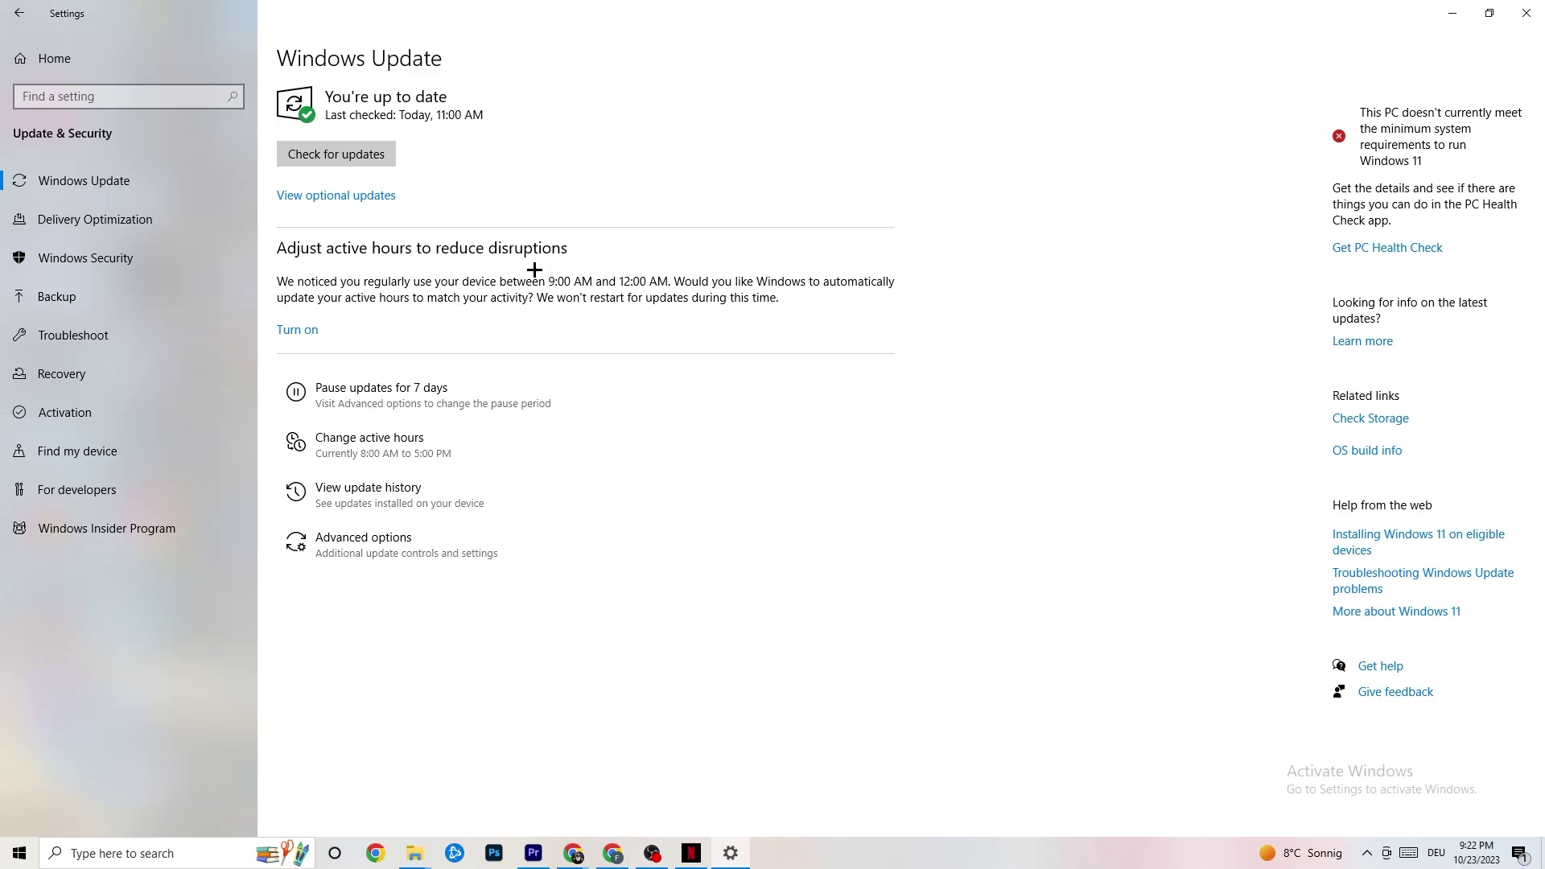
click(125, 334)
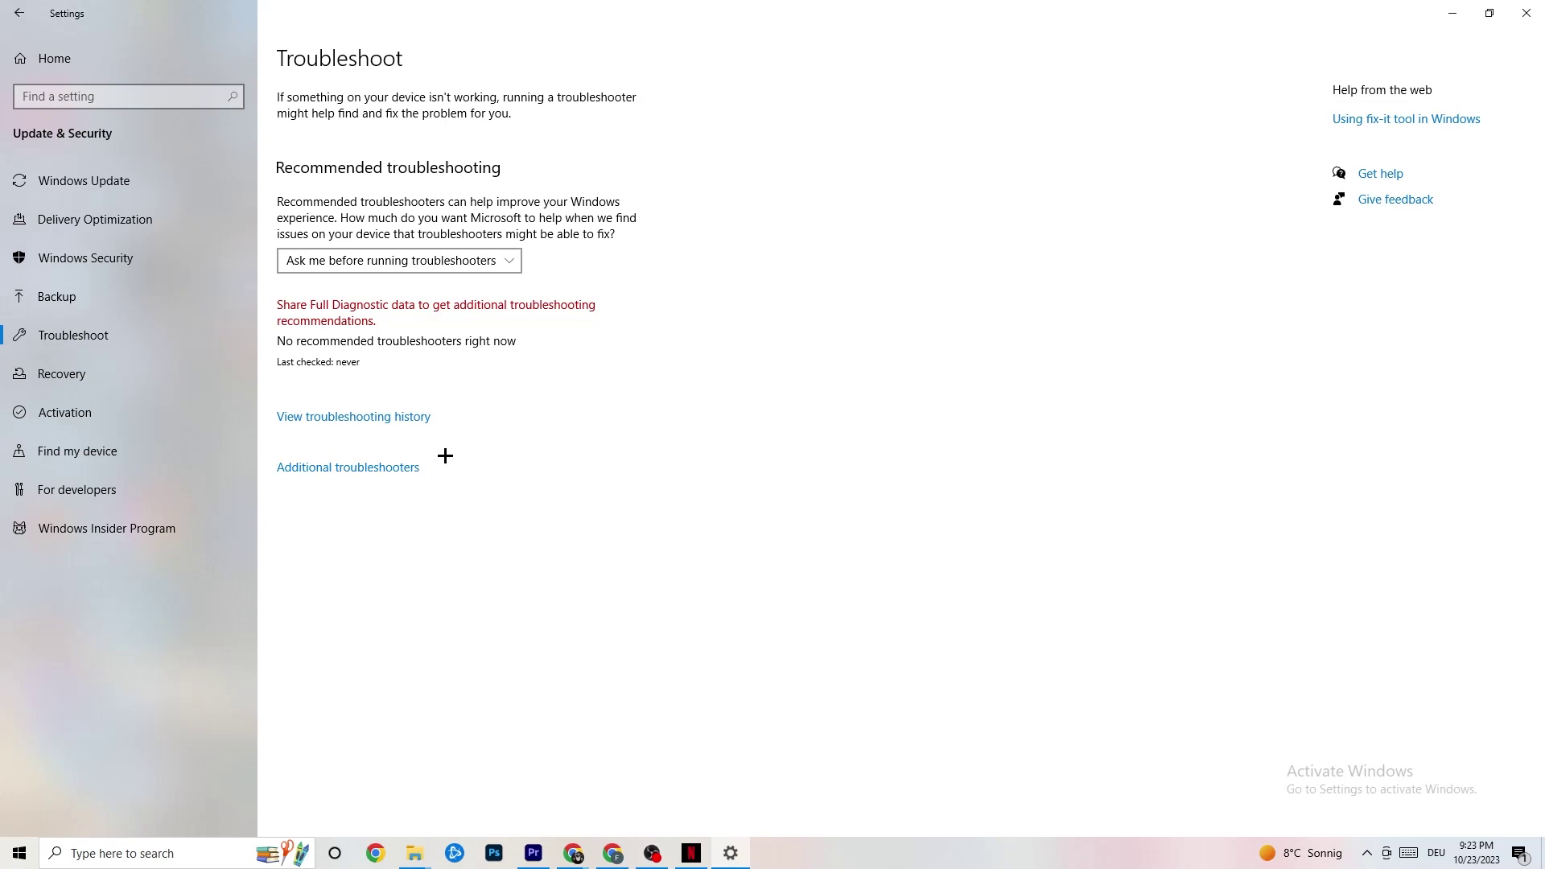
click(1521, 4)
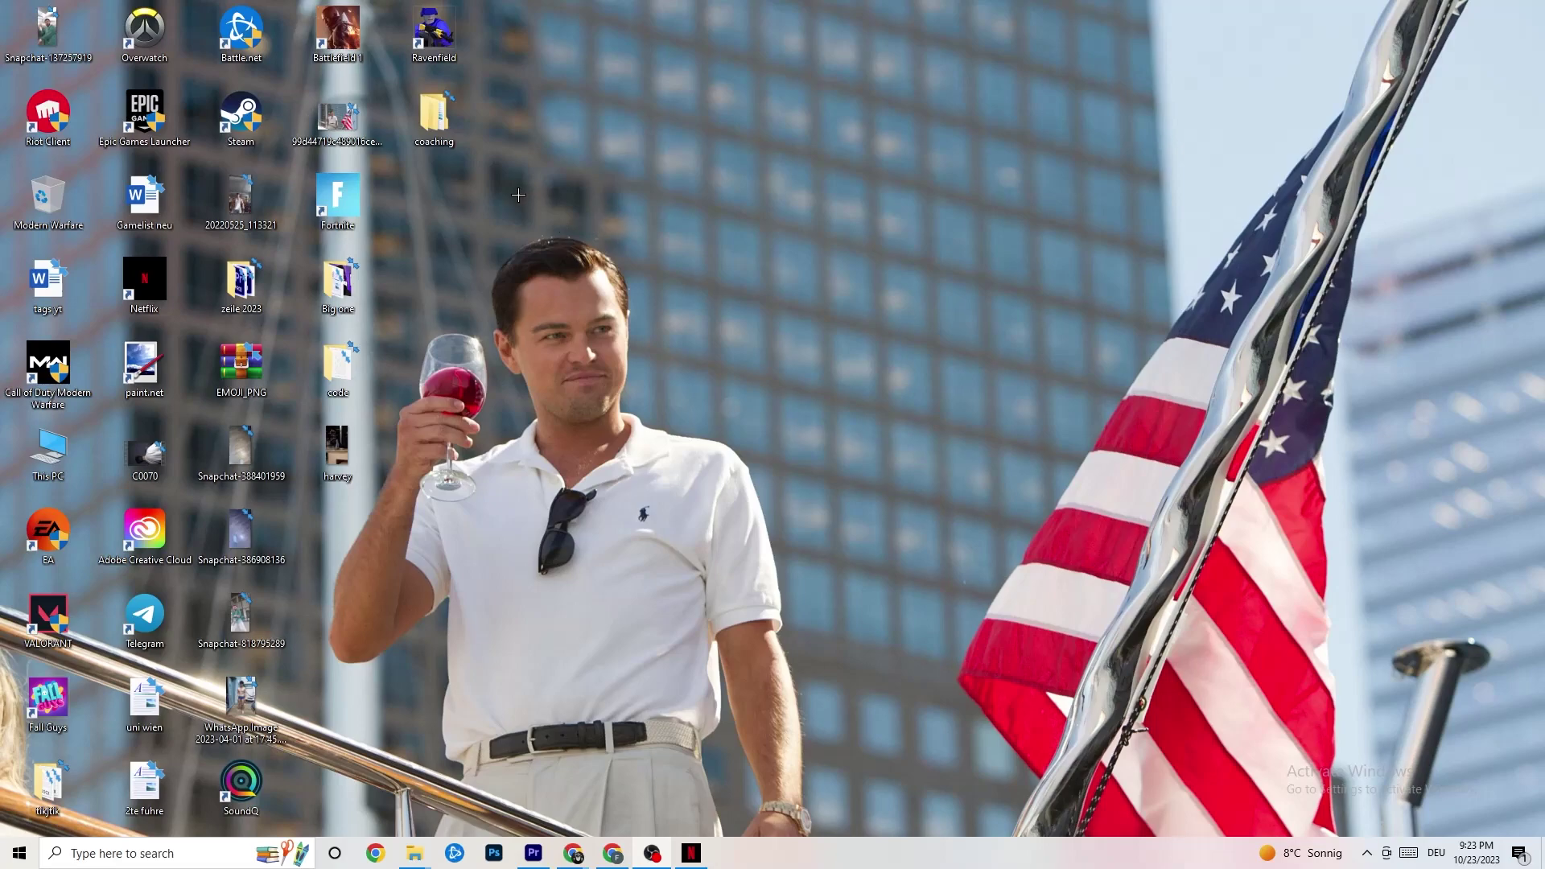
Step: Move the Steam shortcut out of the icon columns to an empty area of the desktop
drag(249, 121, 828, 288)
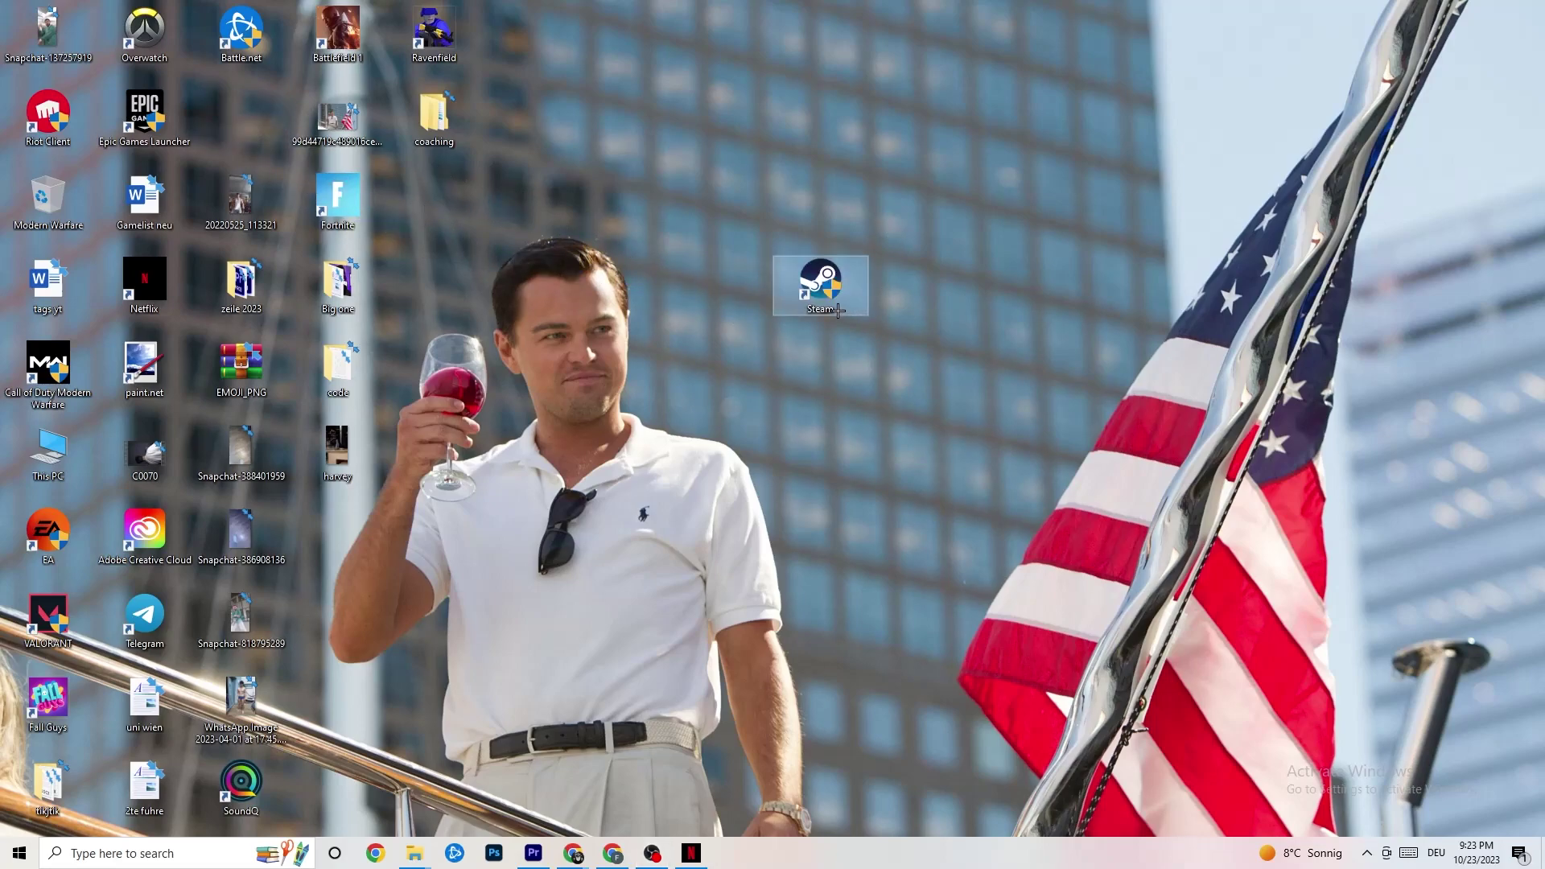
right_click(819, 293)
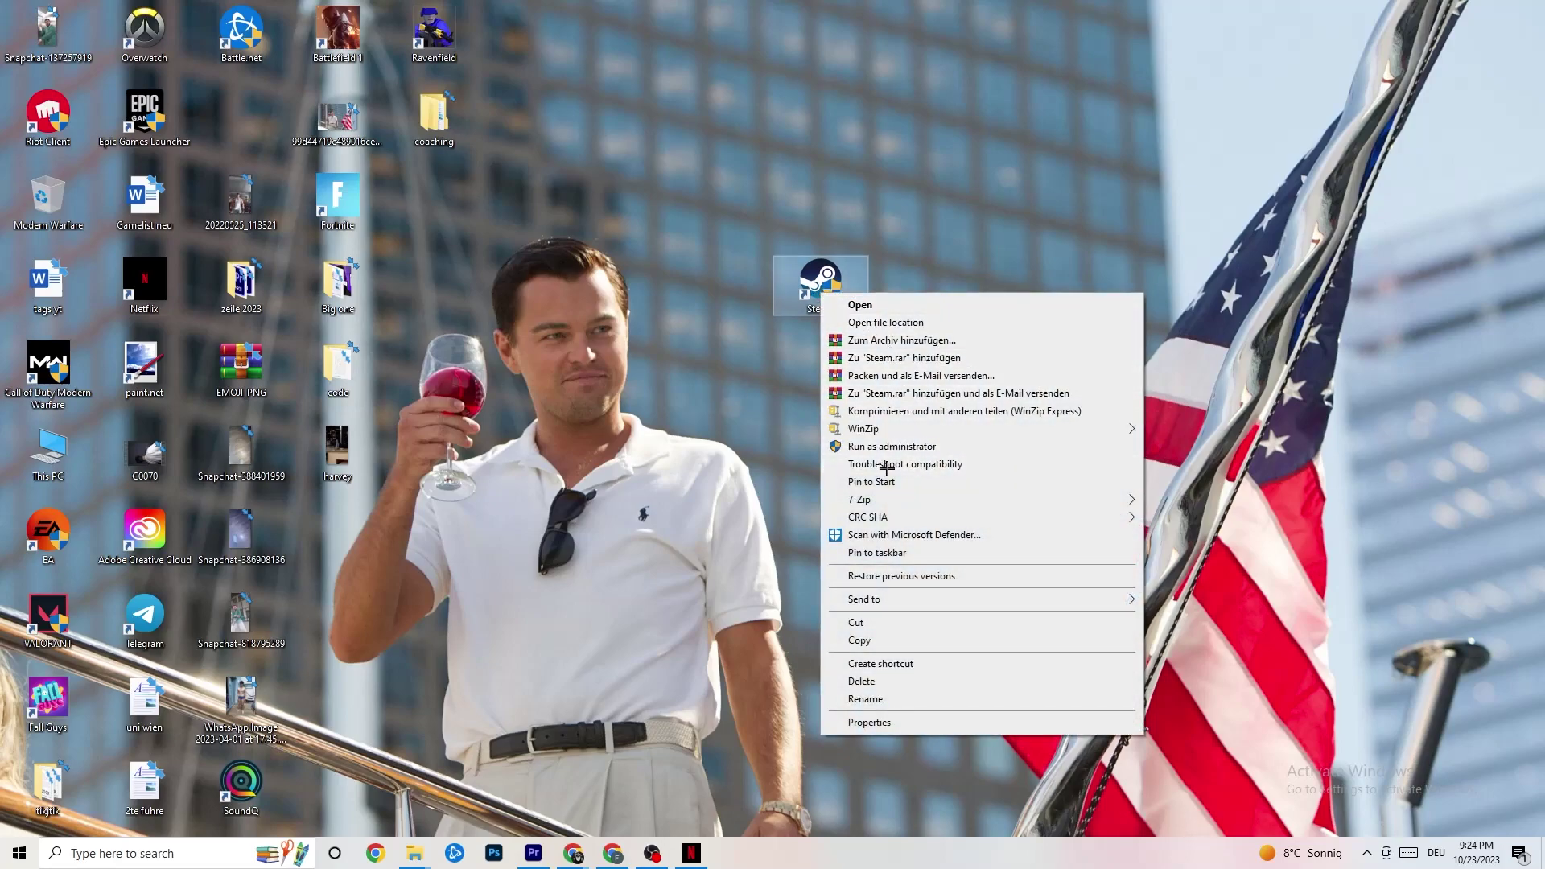
click(672, 402)
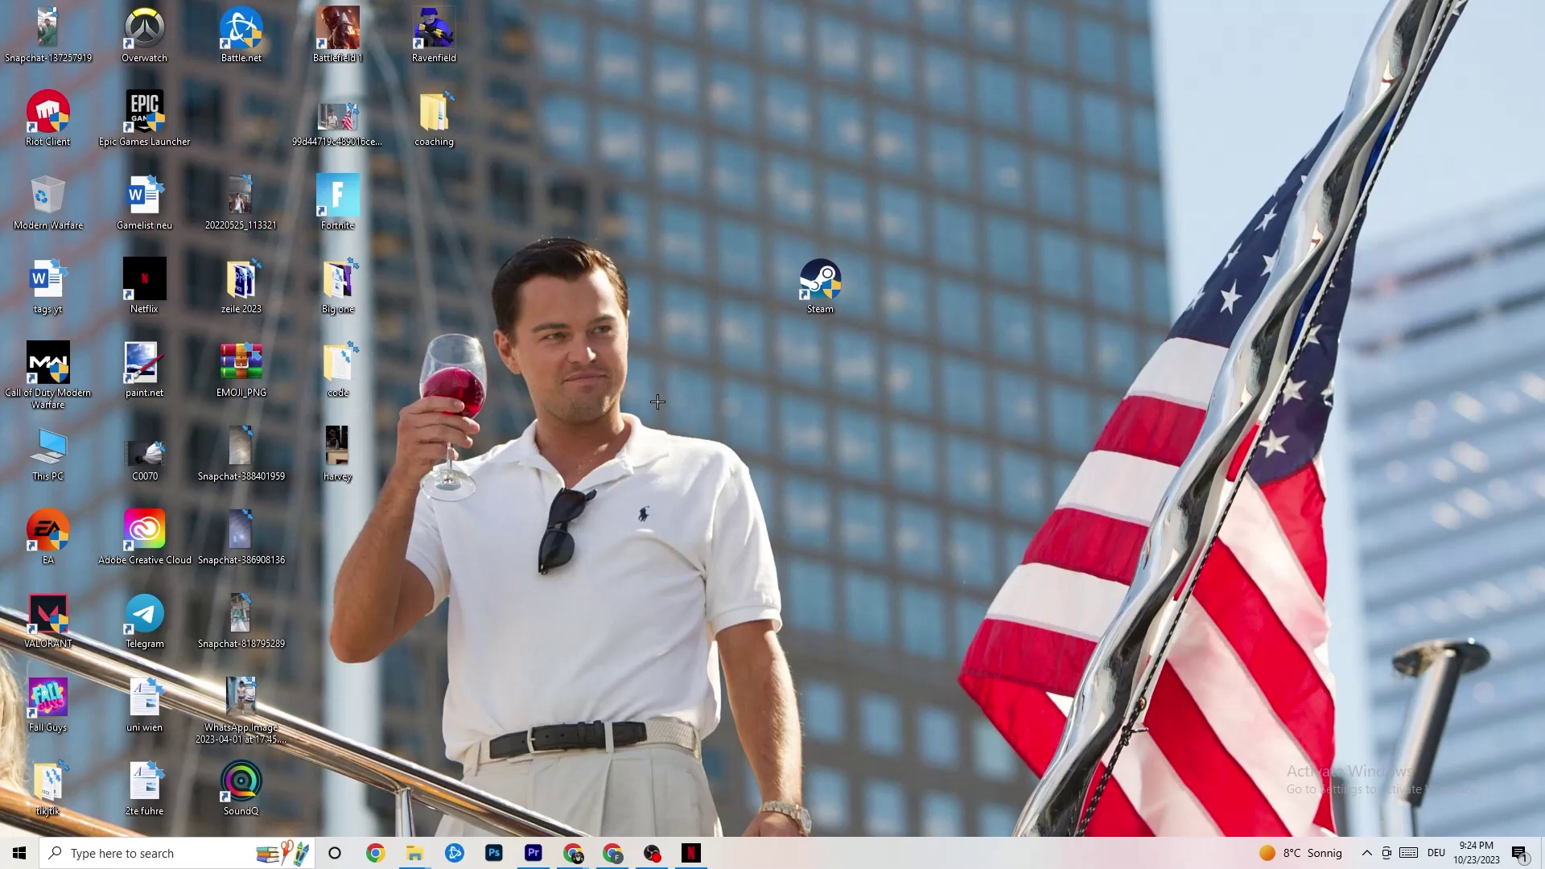
drag(782, 292, 708, 290)
Step: Review the compatibility mode and administrator options in the Steam shortcut's properties, and confirm the dialog
right_click(711, 288)
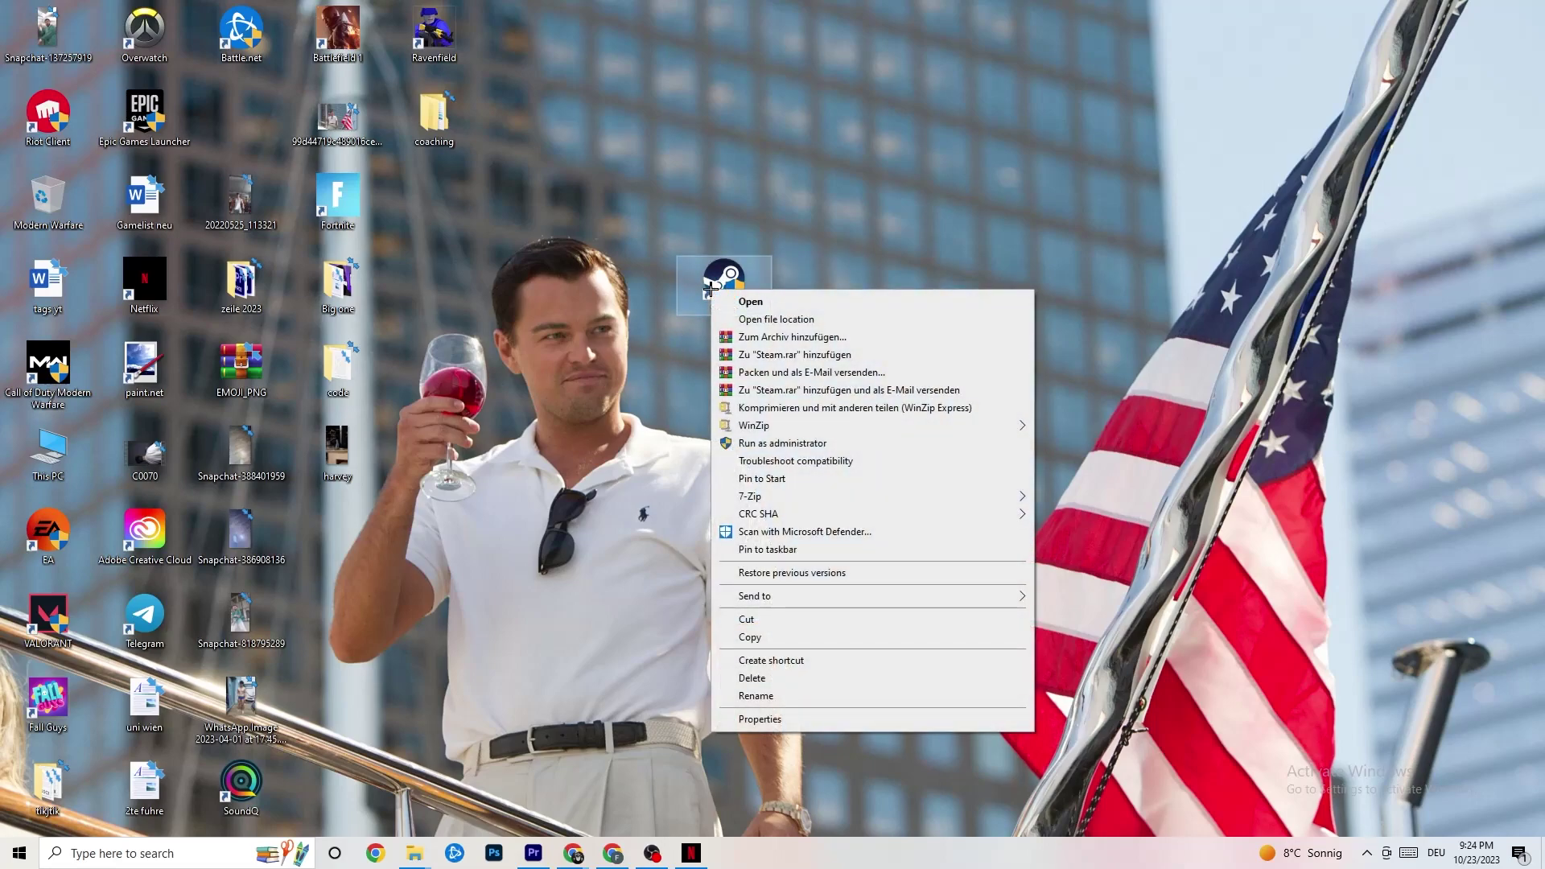
click(781, 719)
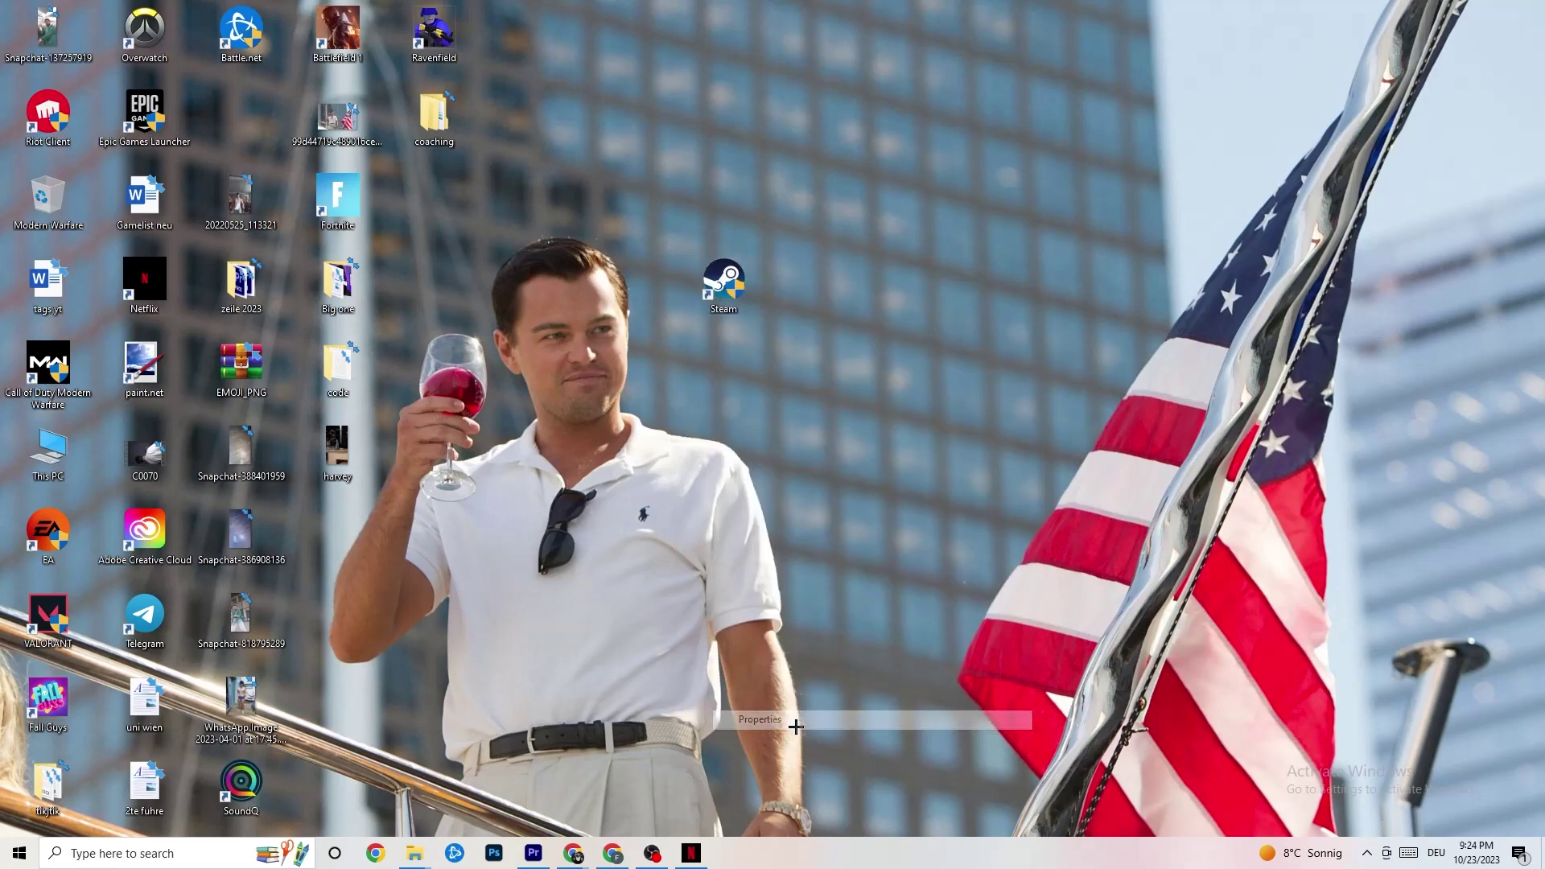
drag(843, 290, 620, 70)
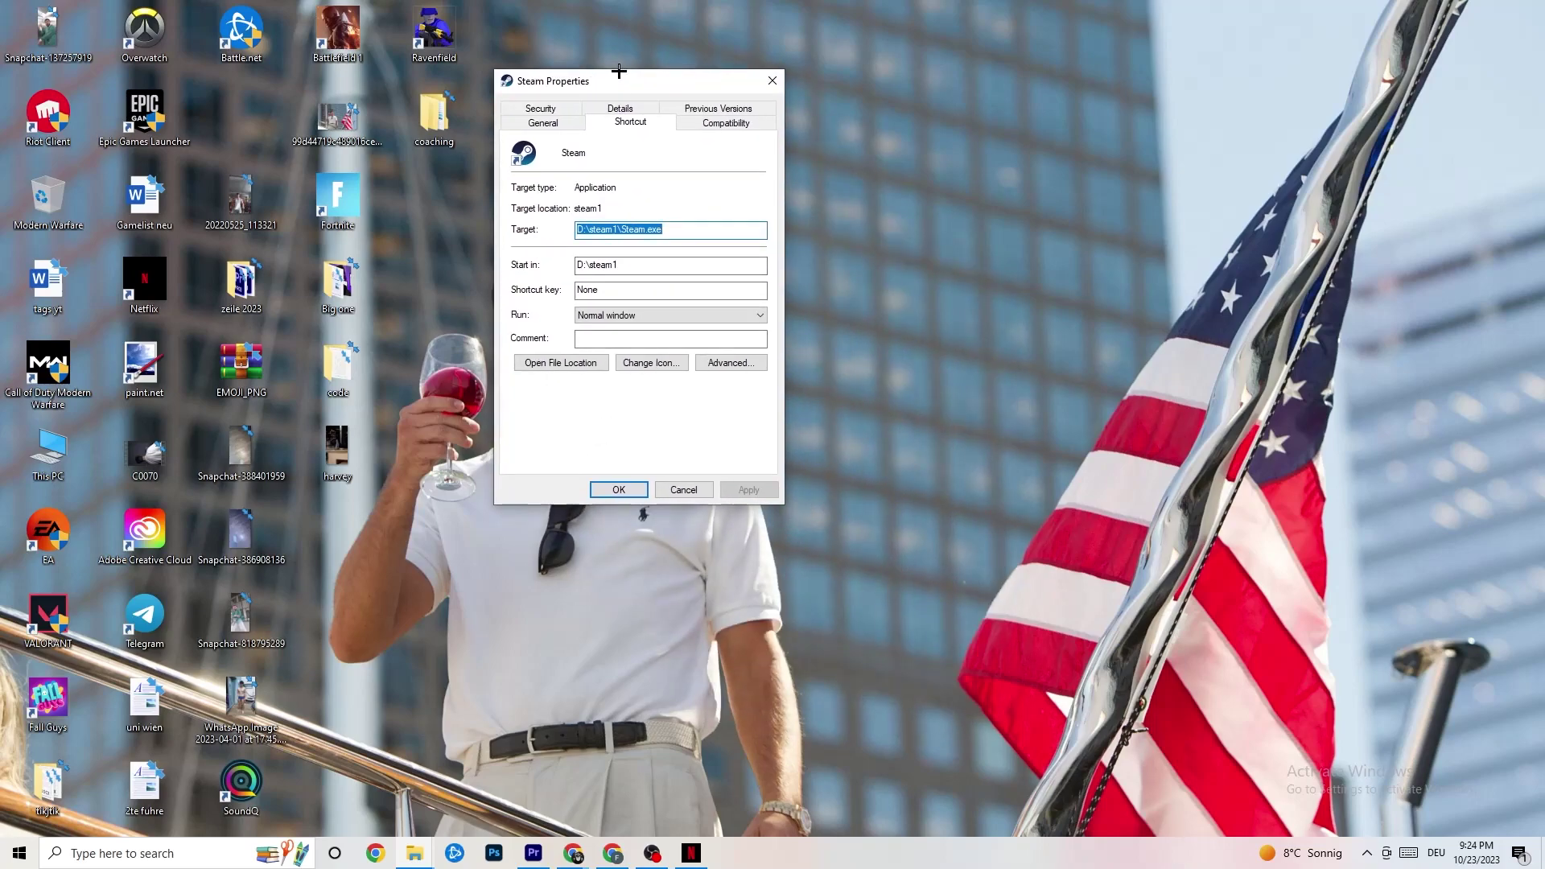
click(704, 123)
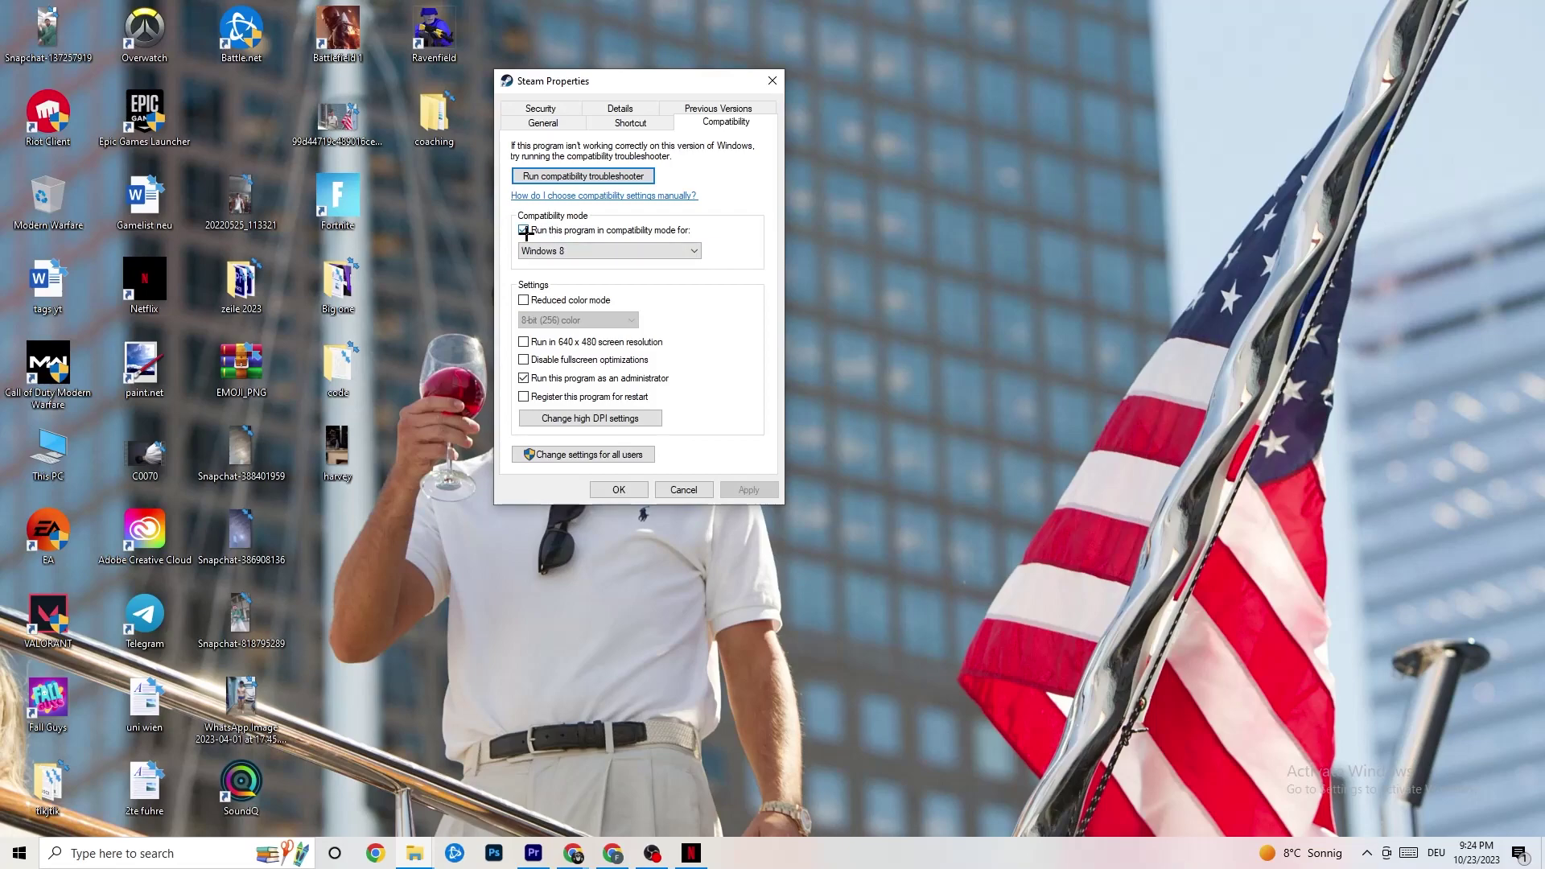
click(662, 250)
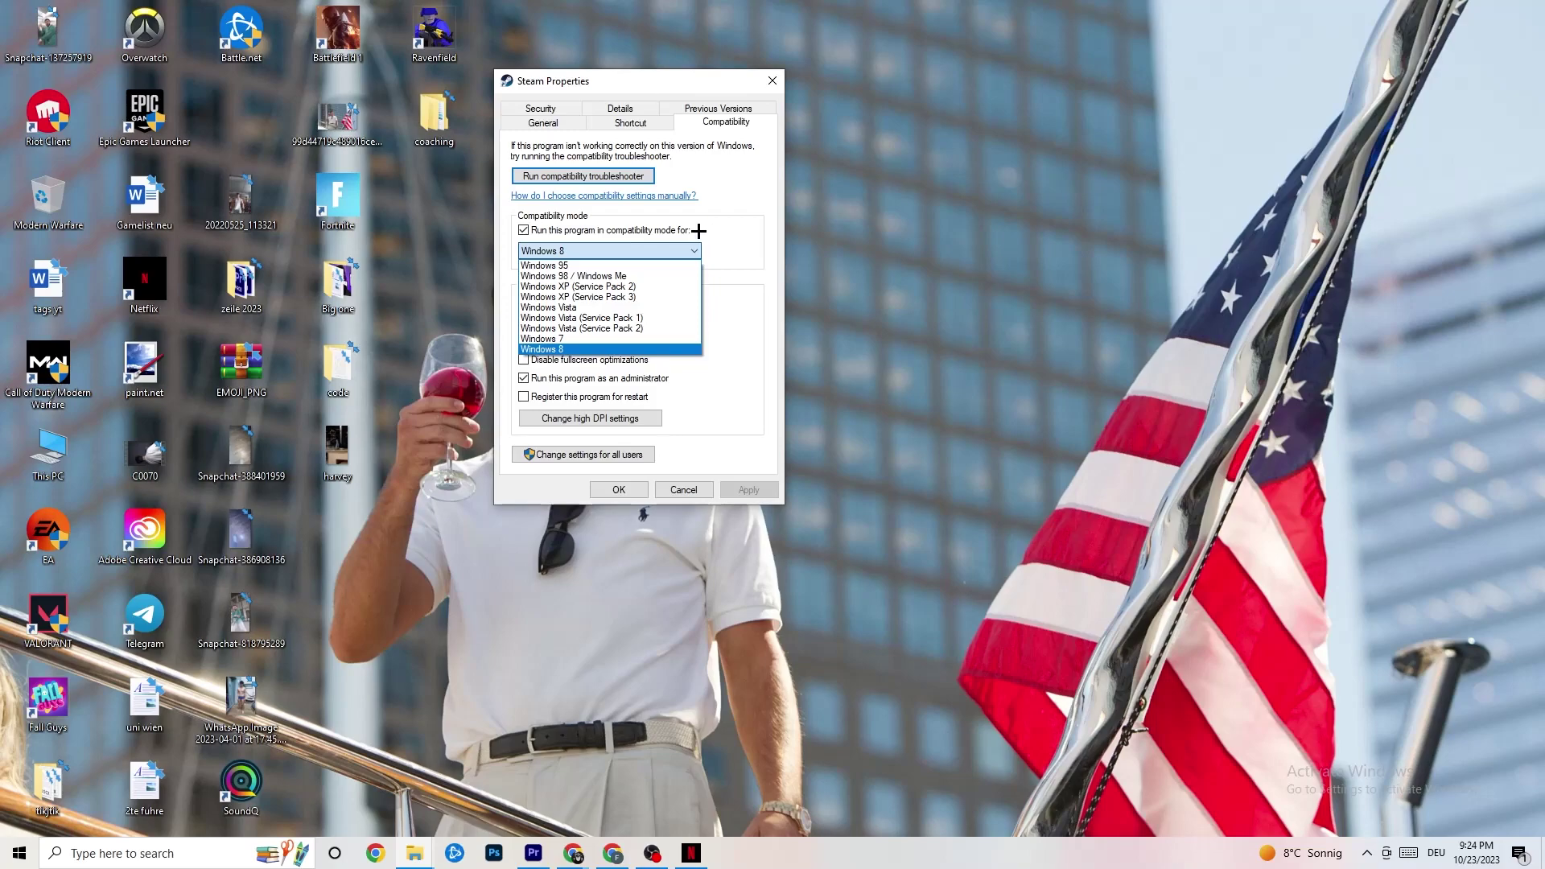
click(701, 230)
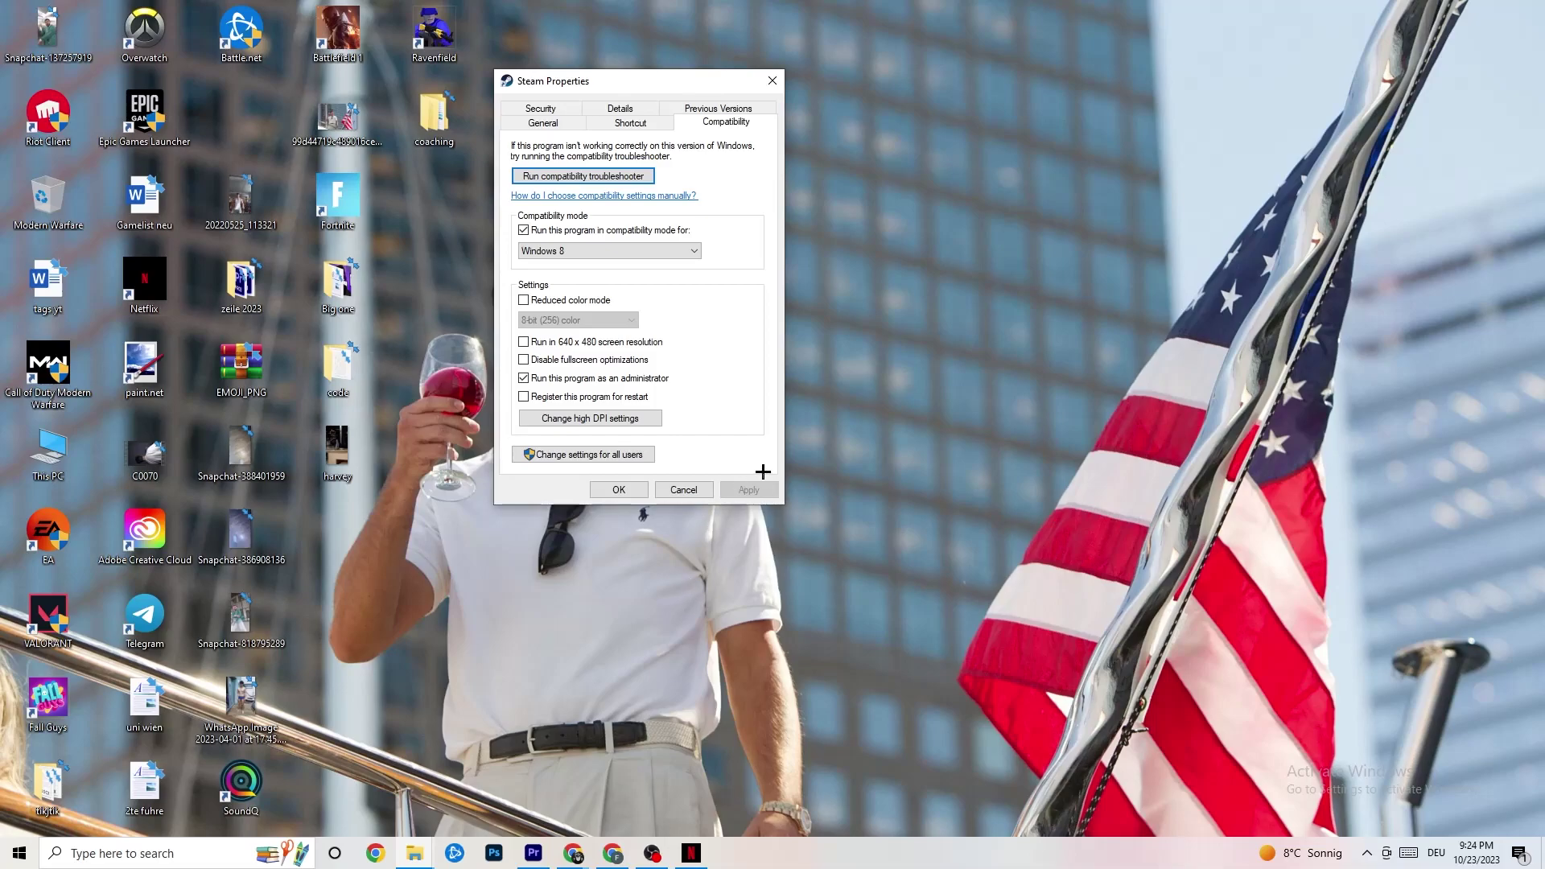
click(620, 488)
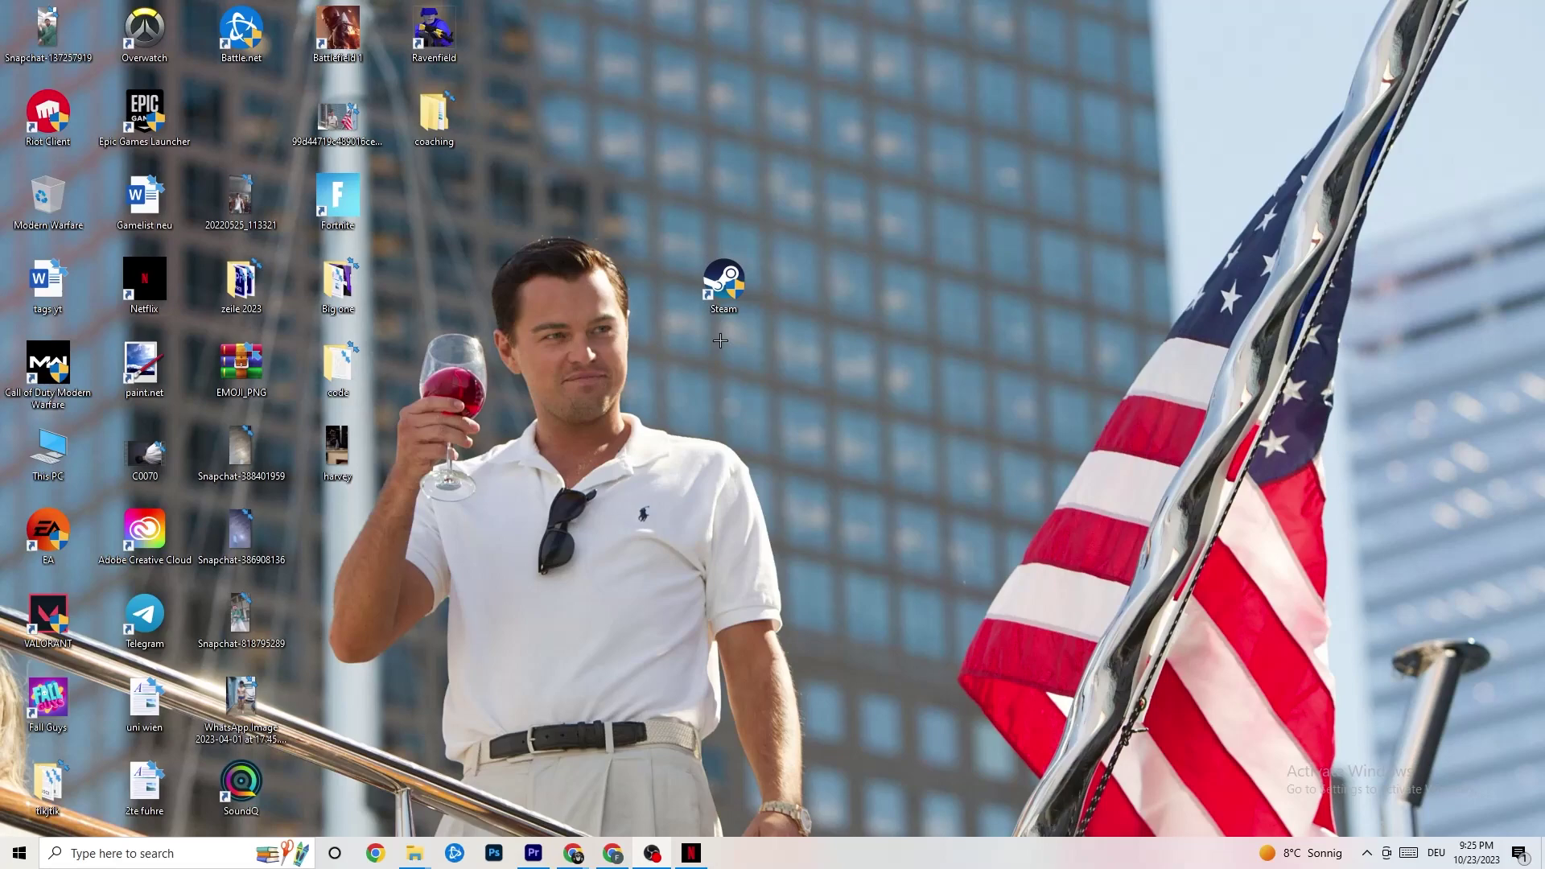
right_click(746, 304)
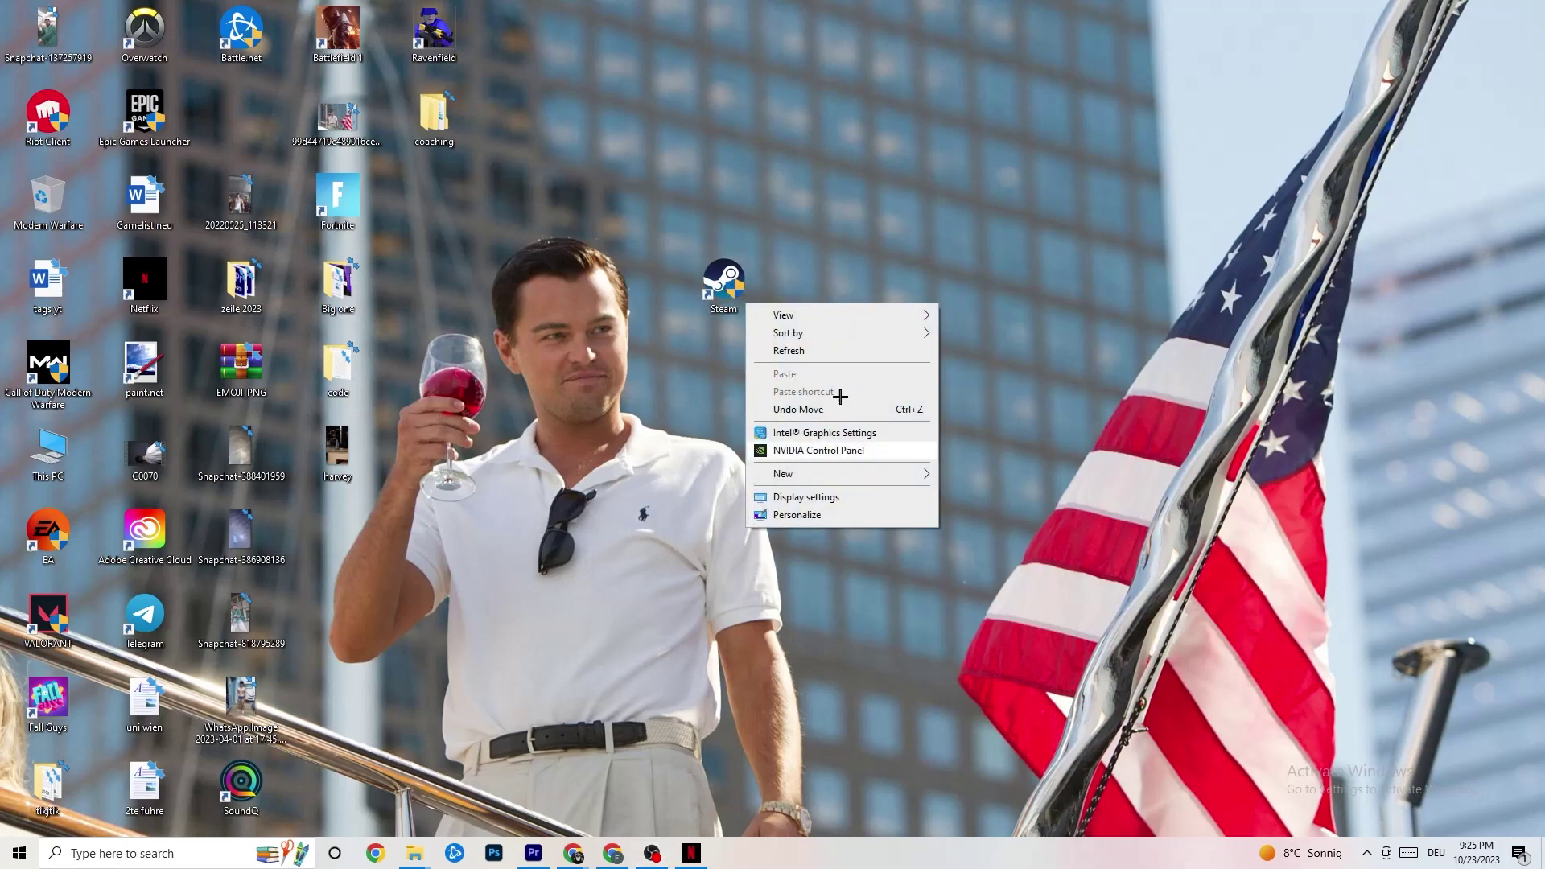
right_click(771, 164)
click(595, 33)
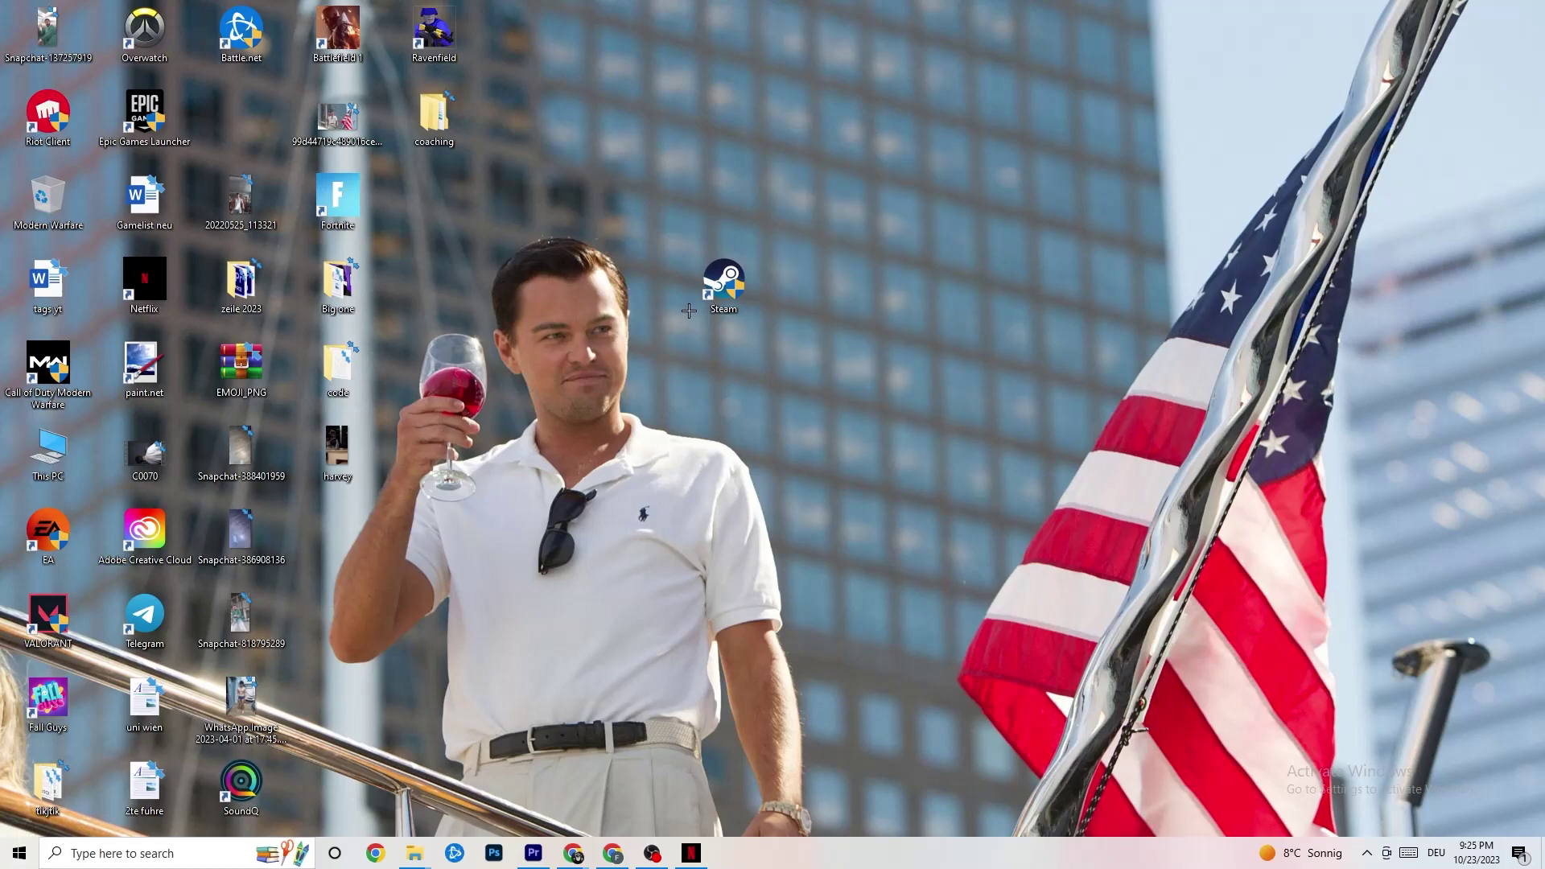
Step: Open Task Manager and maximize its window
click(723, 283)
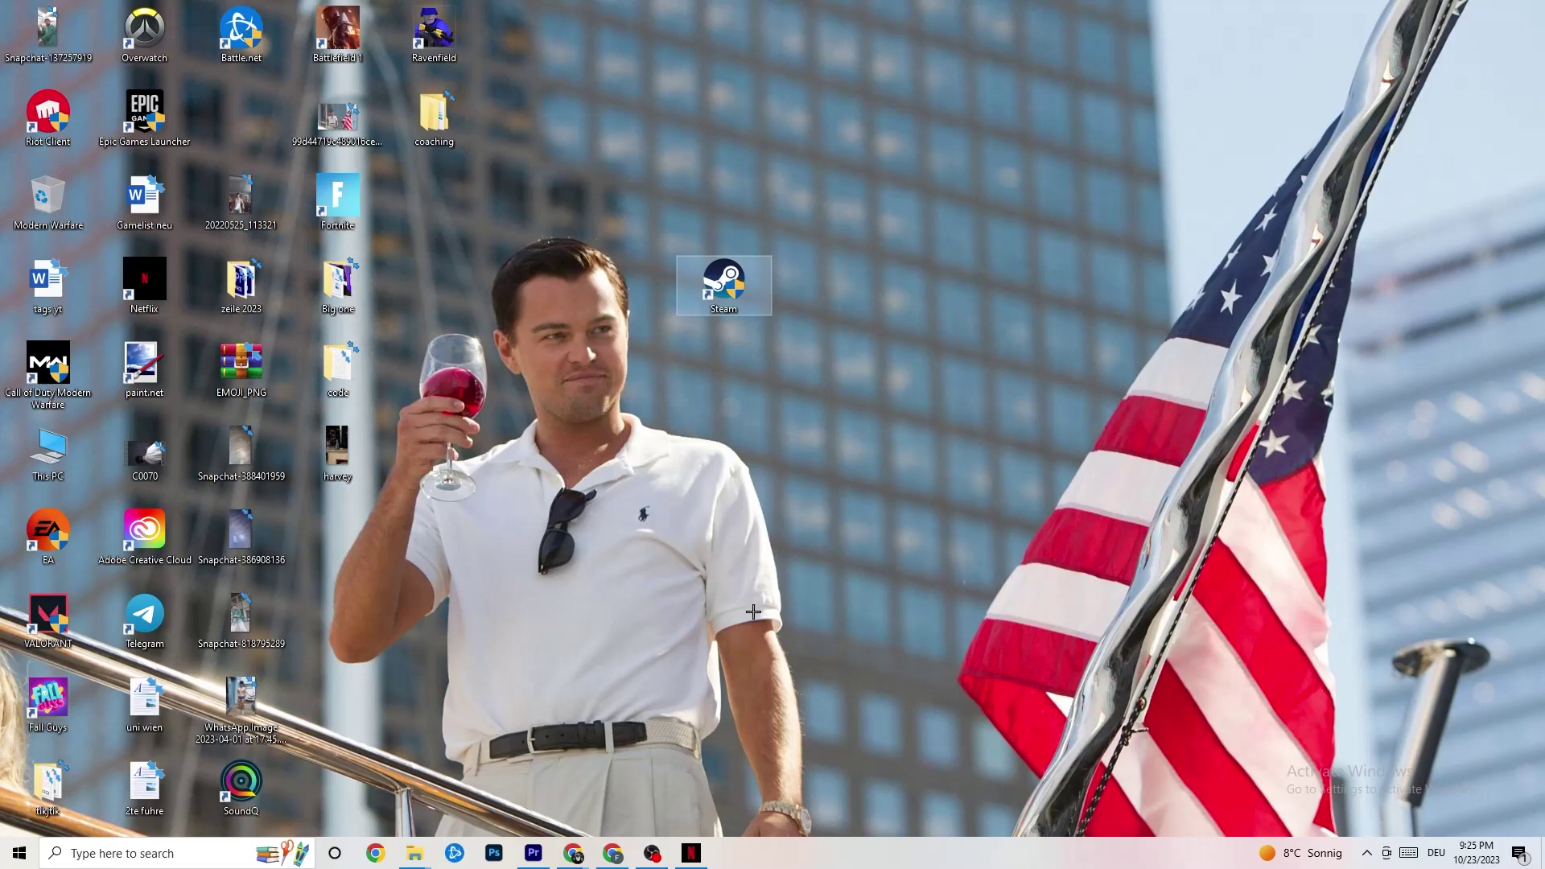
right_click(857, 865)
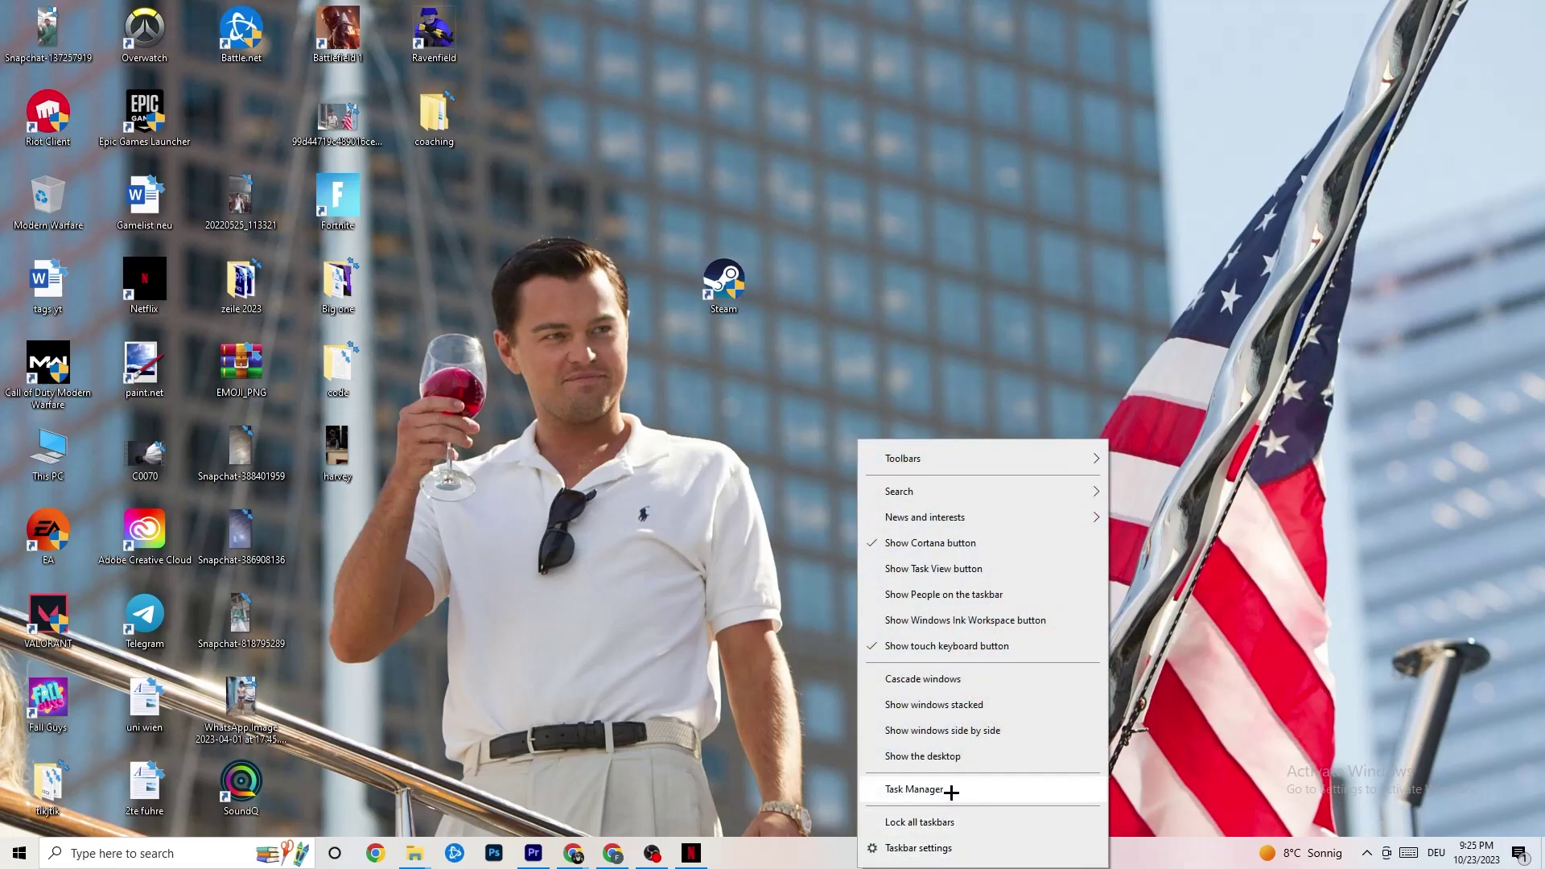
click(920, 822)
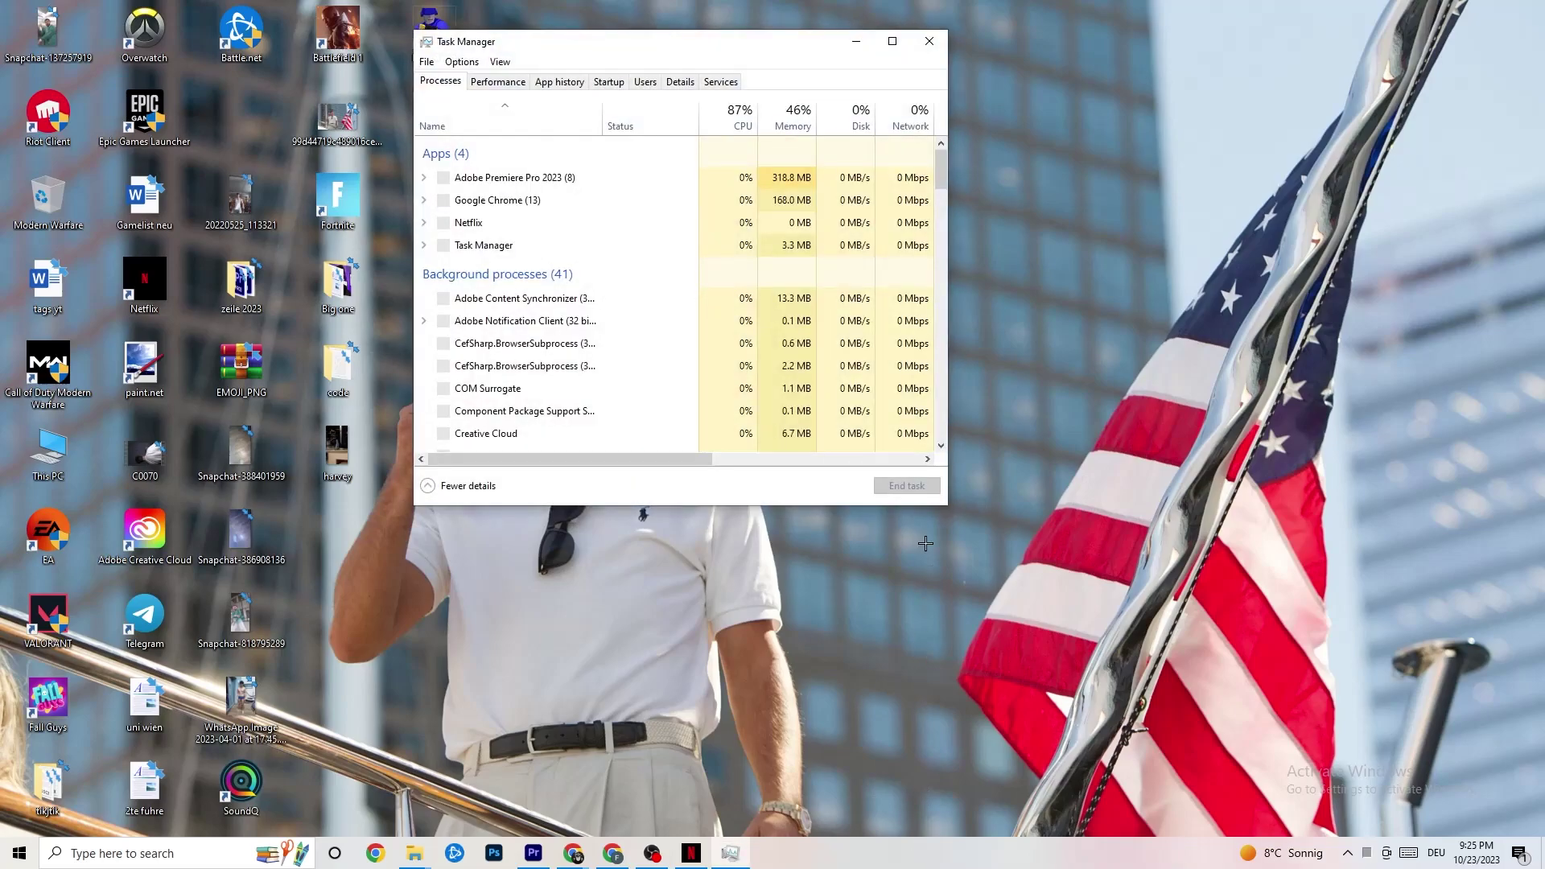
double_click(891, 36)
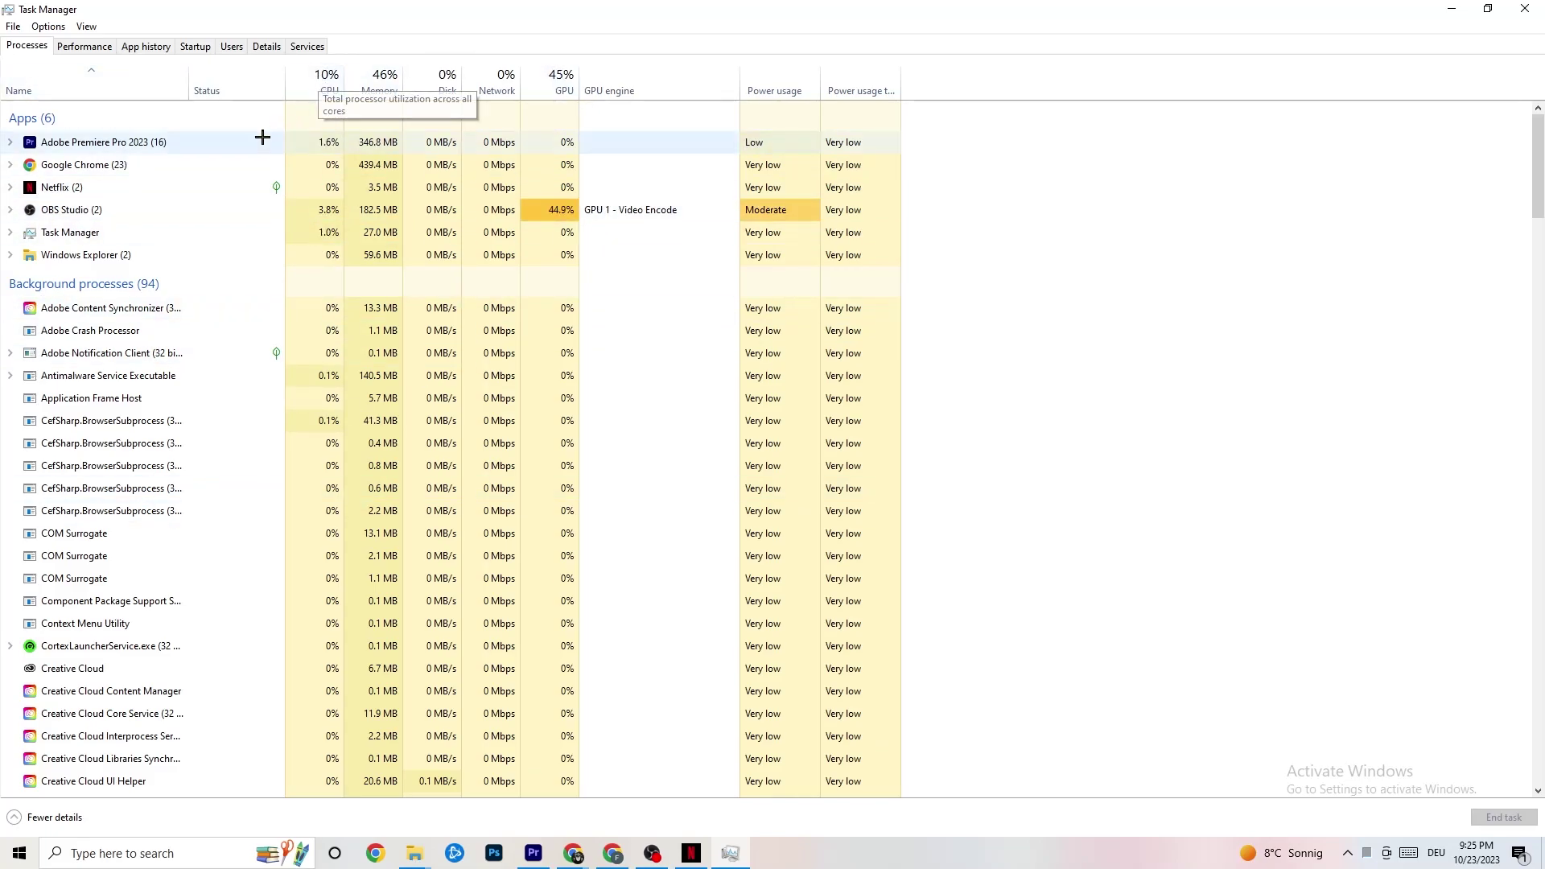
Step: Review the available actions for the Windows Explorer process and for the enabled Pivot Software startup entry
right_click(103, 256)
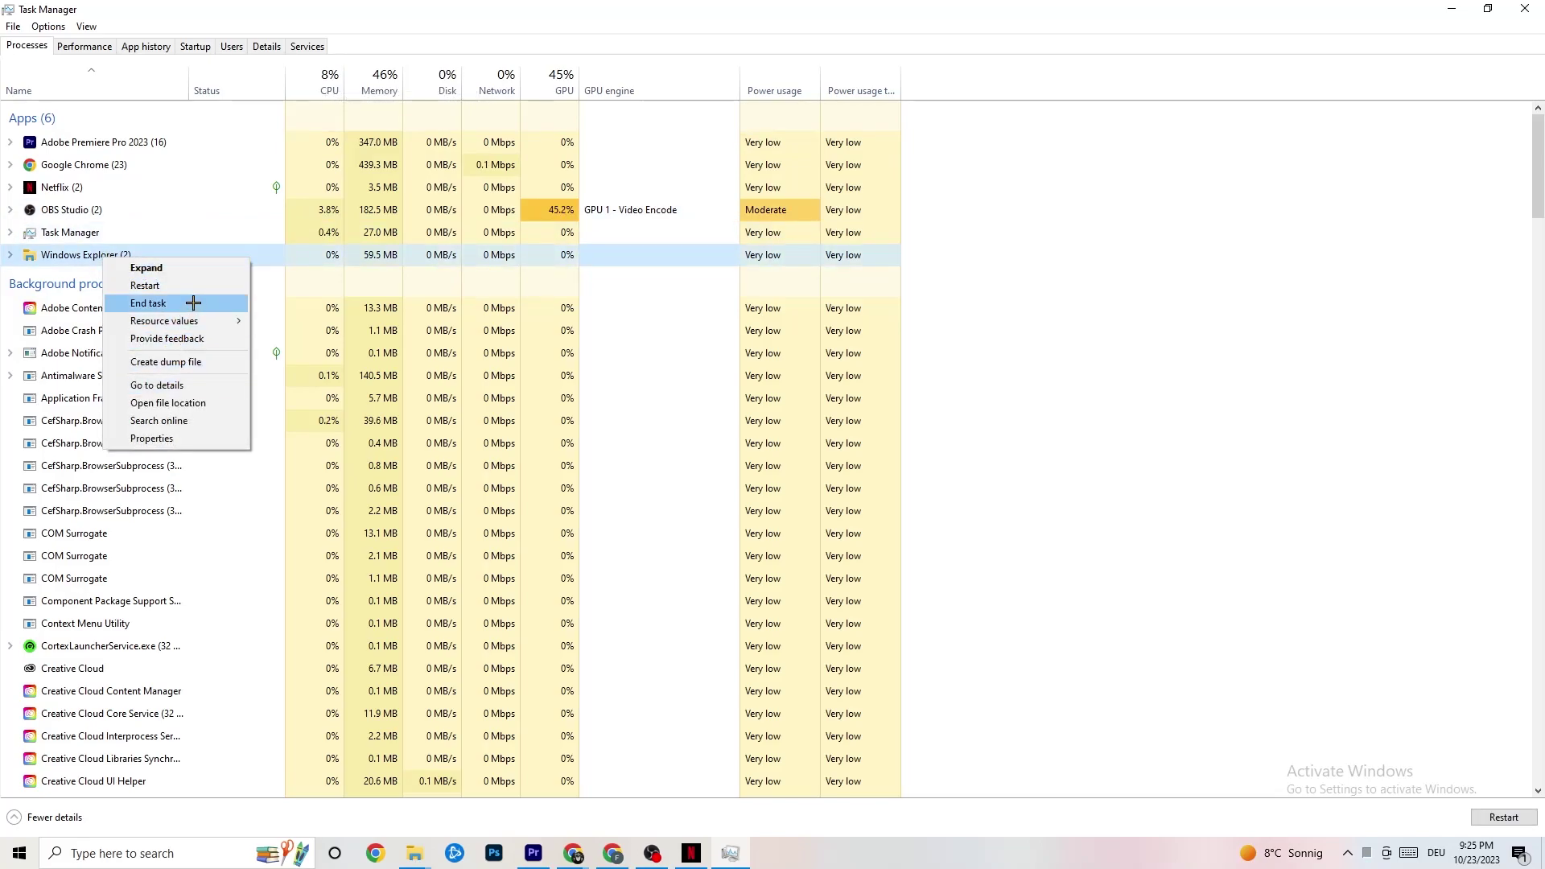
click(1123, 246)
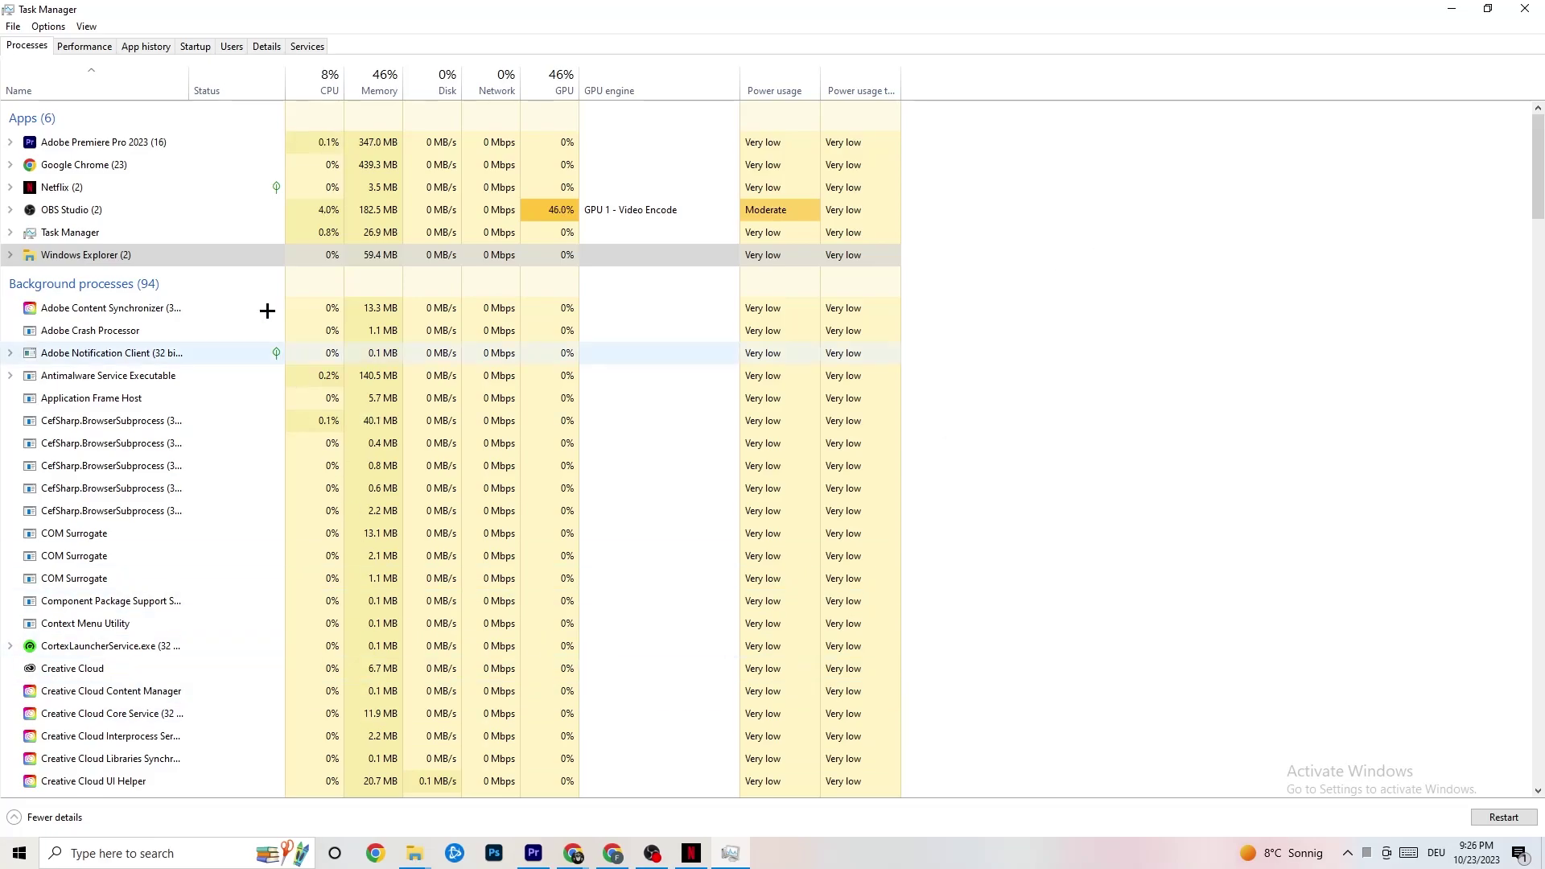
click(195, 46)
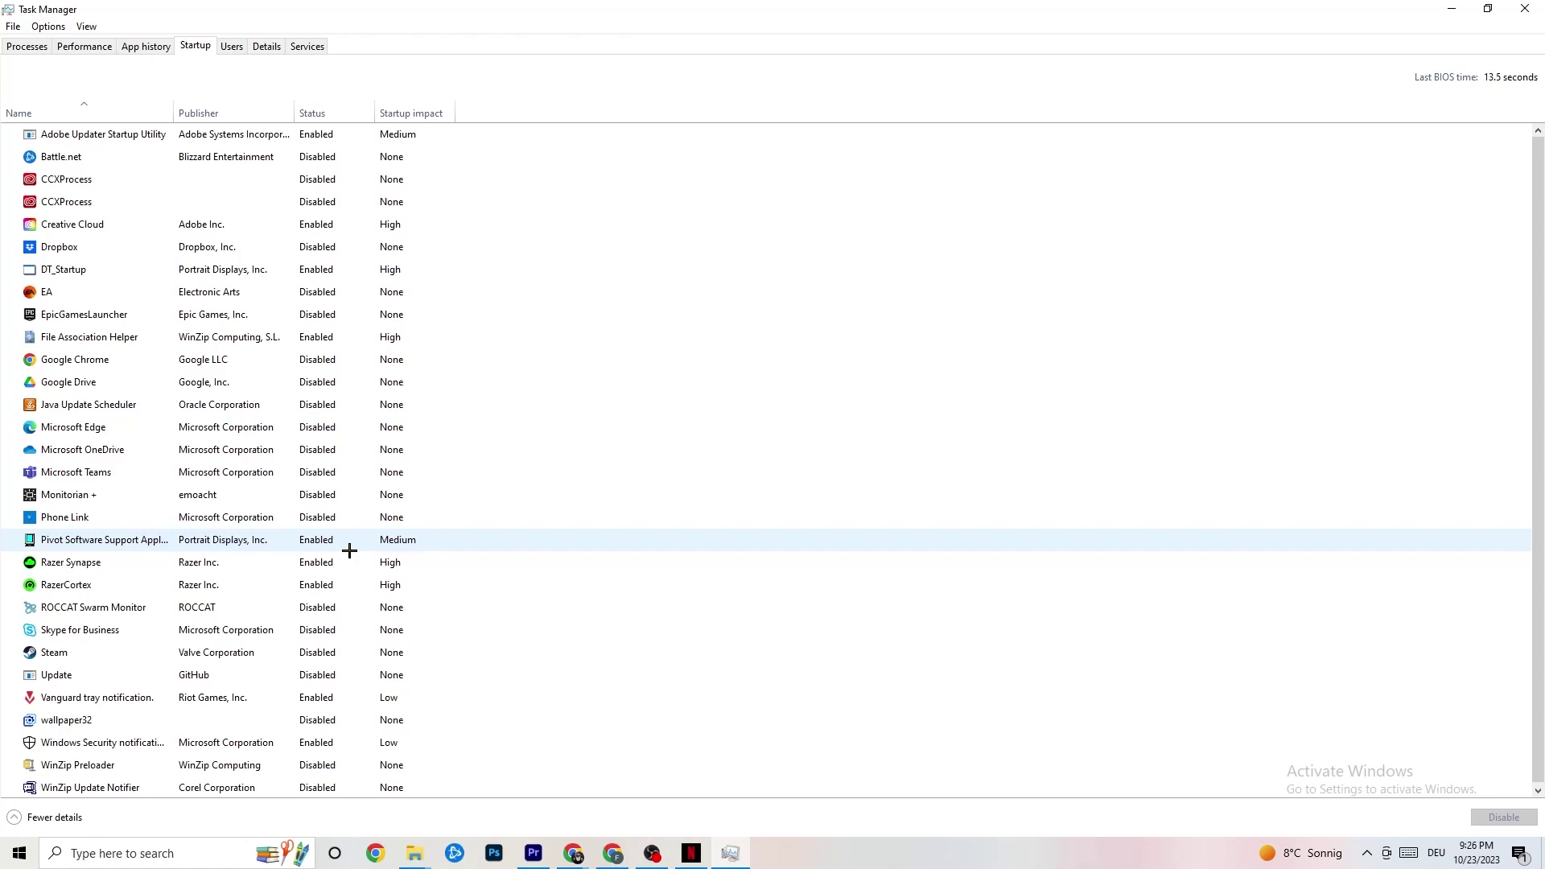
right_click(311, 539)
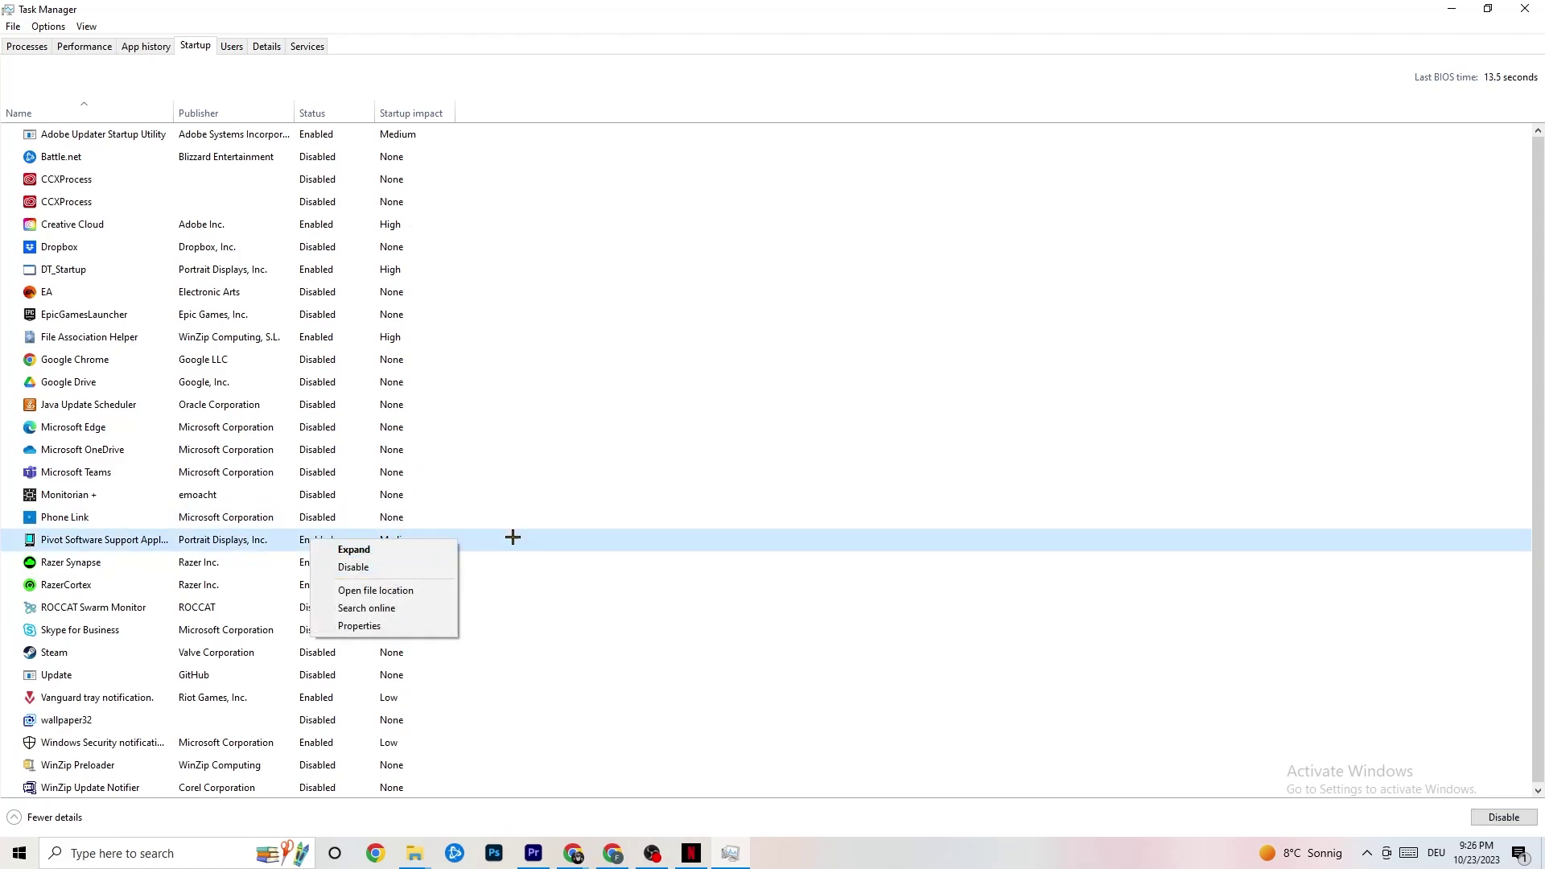
Step: Review the priority levels offered for the Adobe Premiere Pro process in the detailed process list, and close Task Manager
click(266, 49)
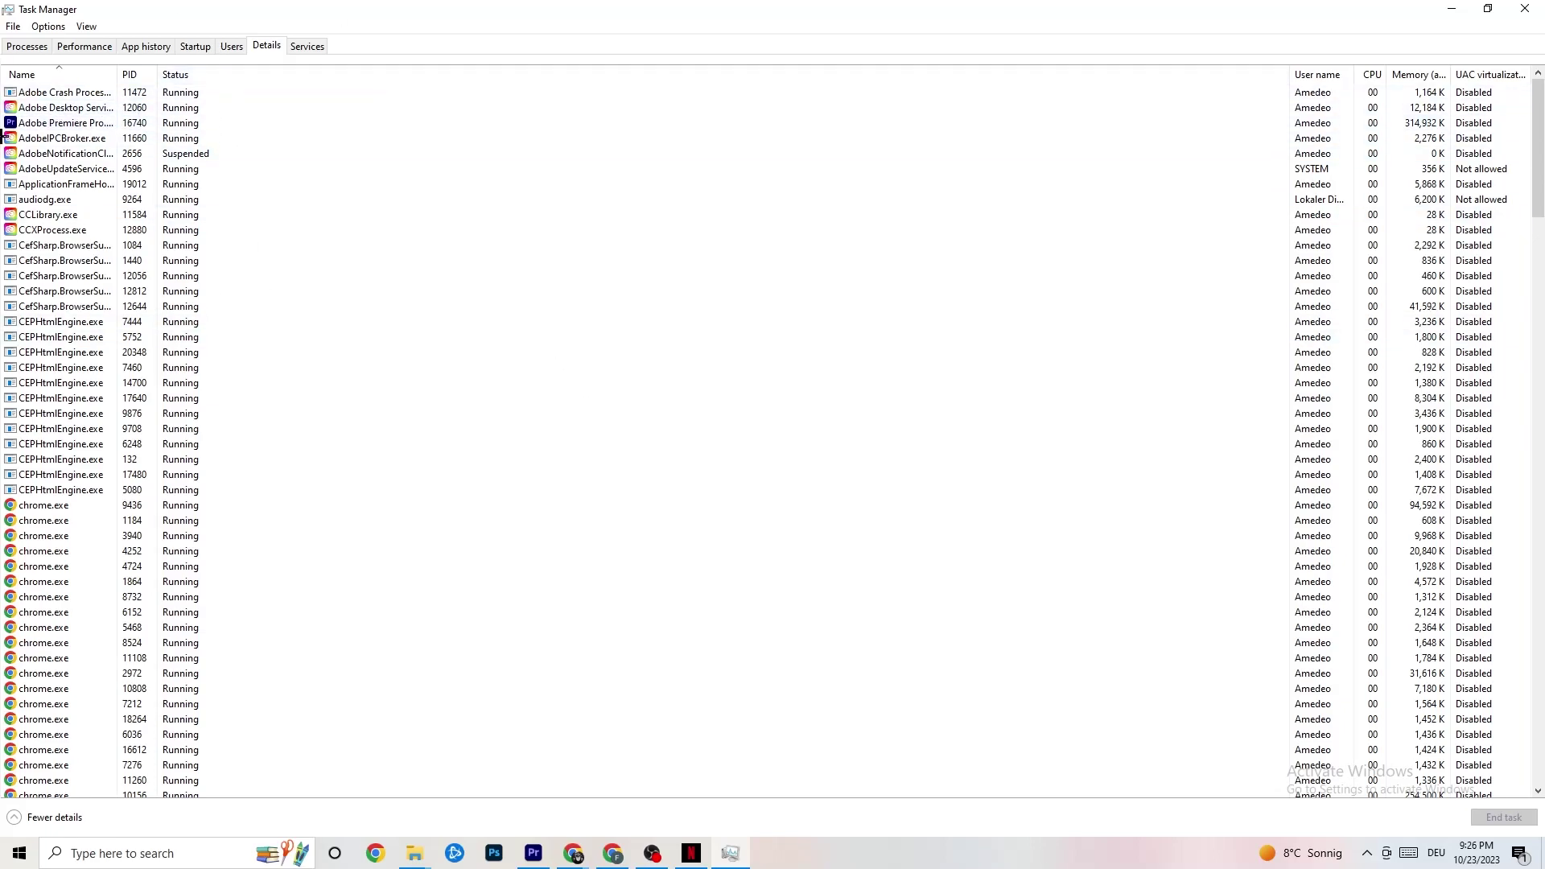
right_click(67, 129)
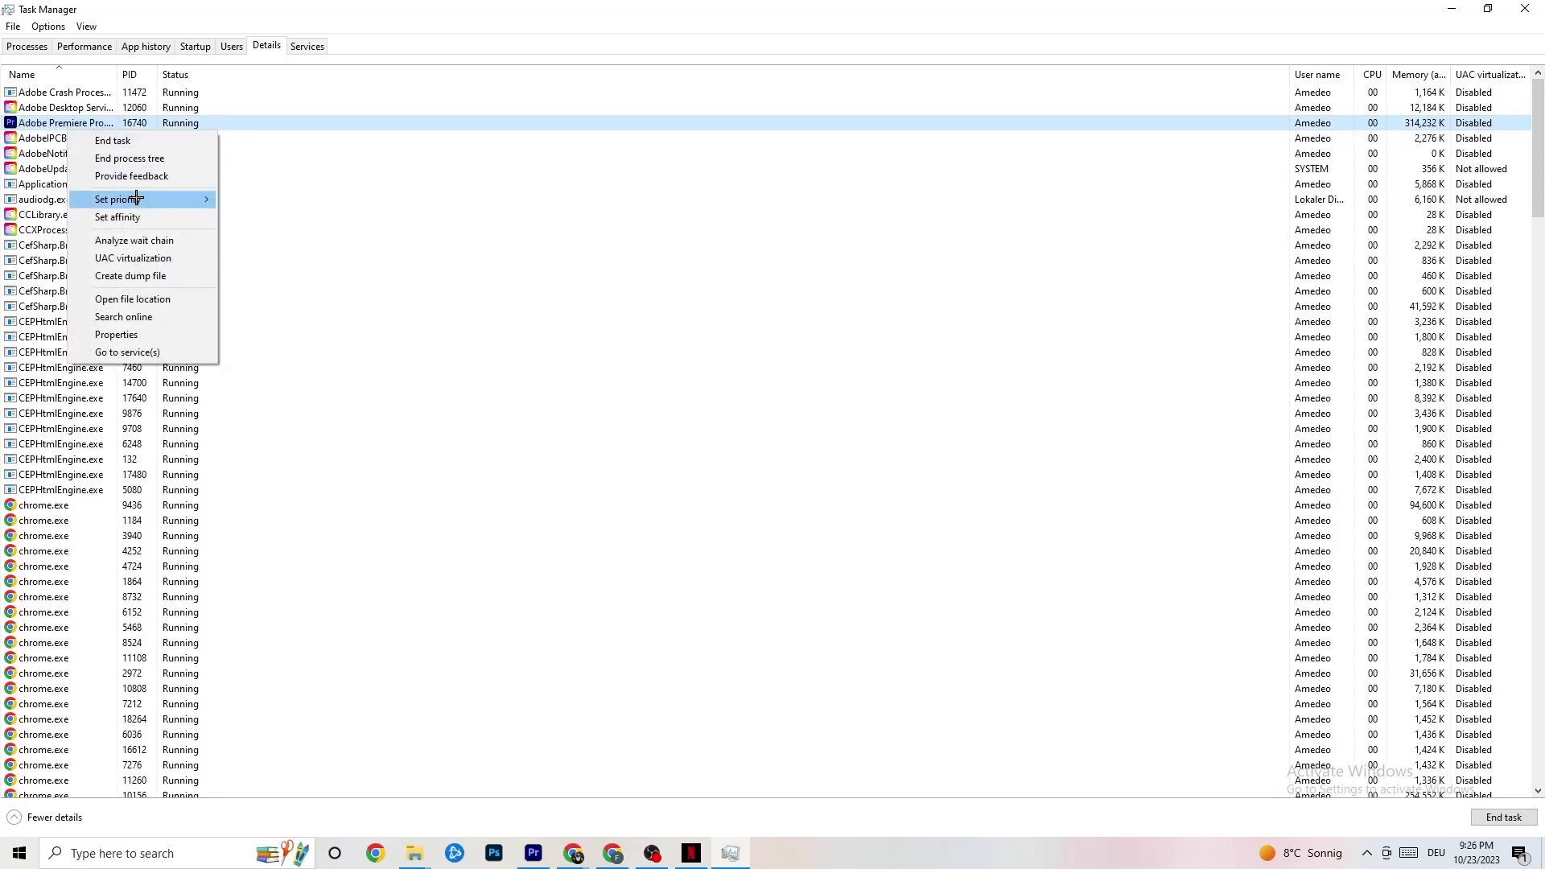
mouse_move(137, 198)
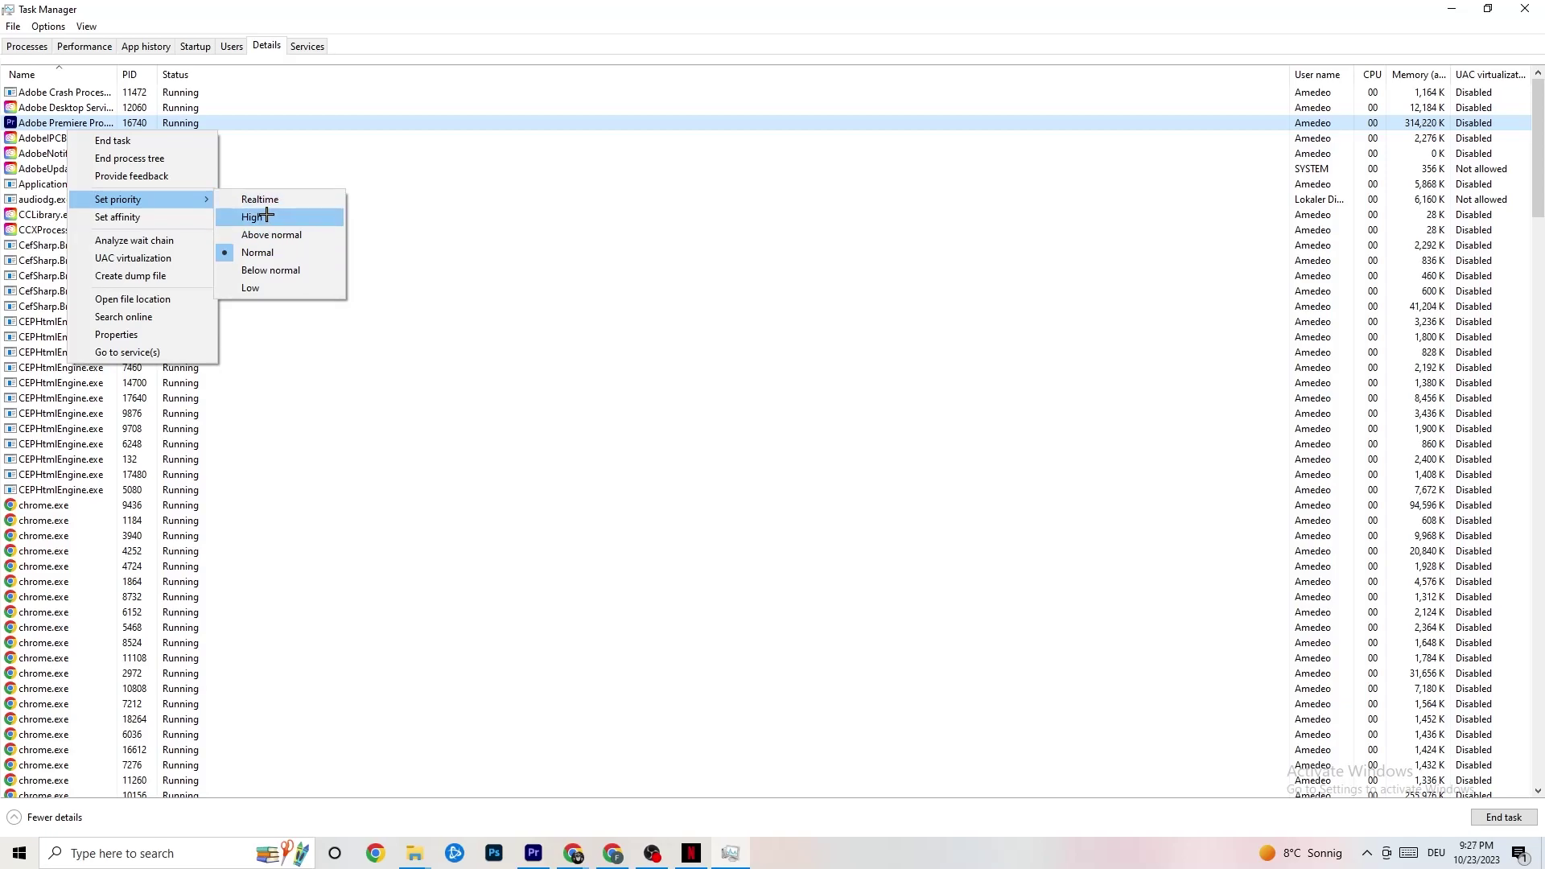
click(466, 153)
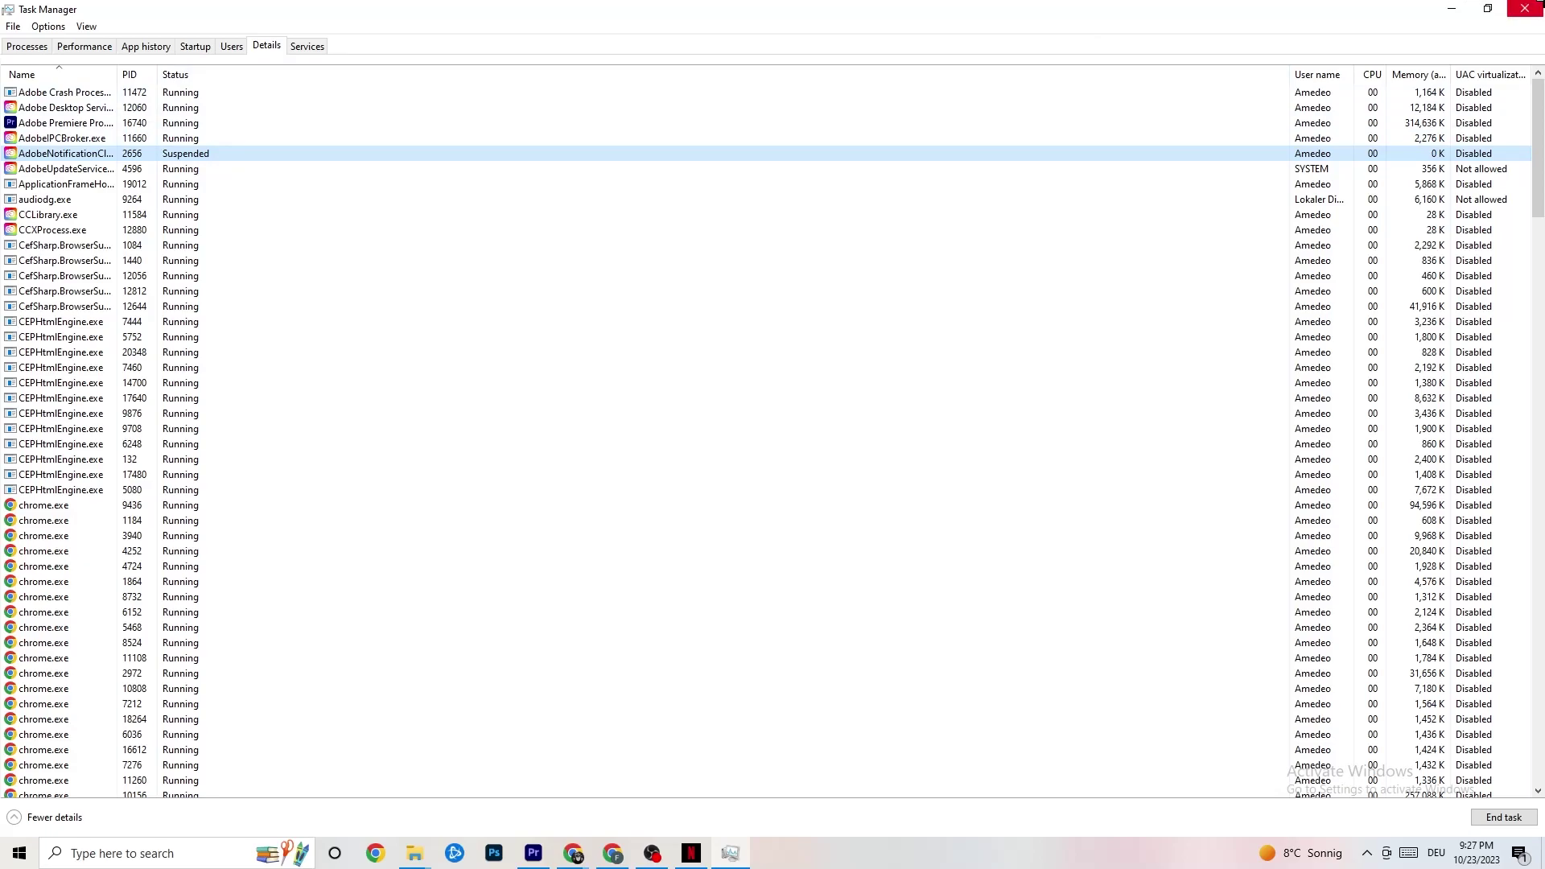
click(1526, 8)
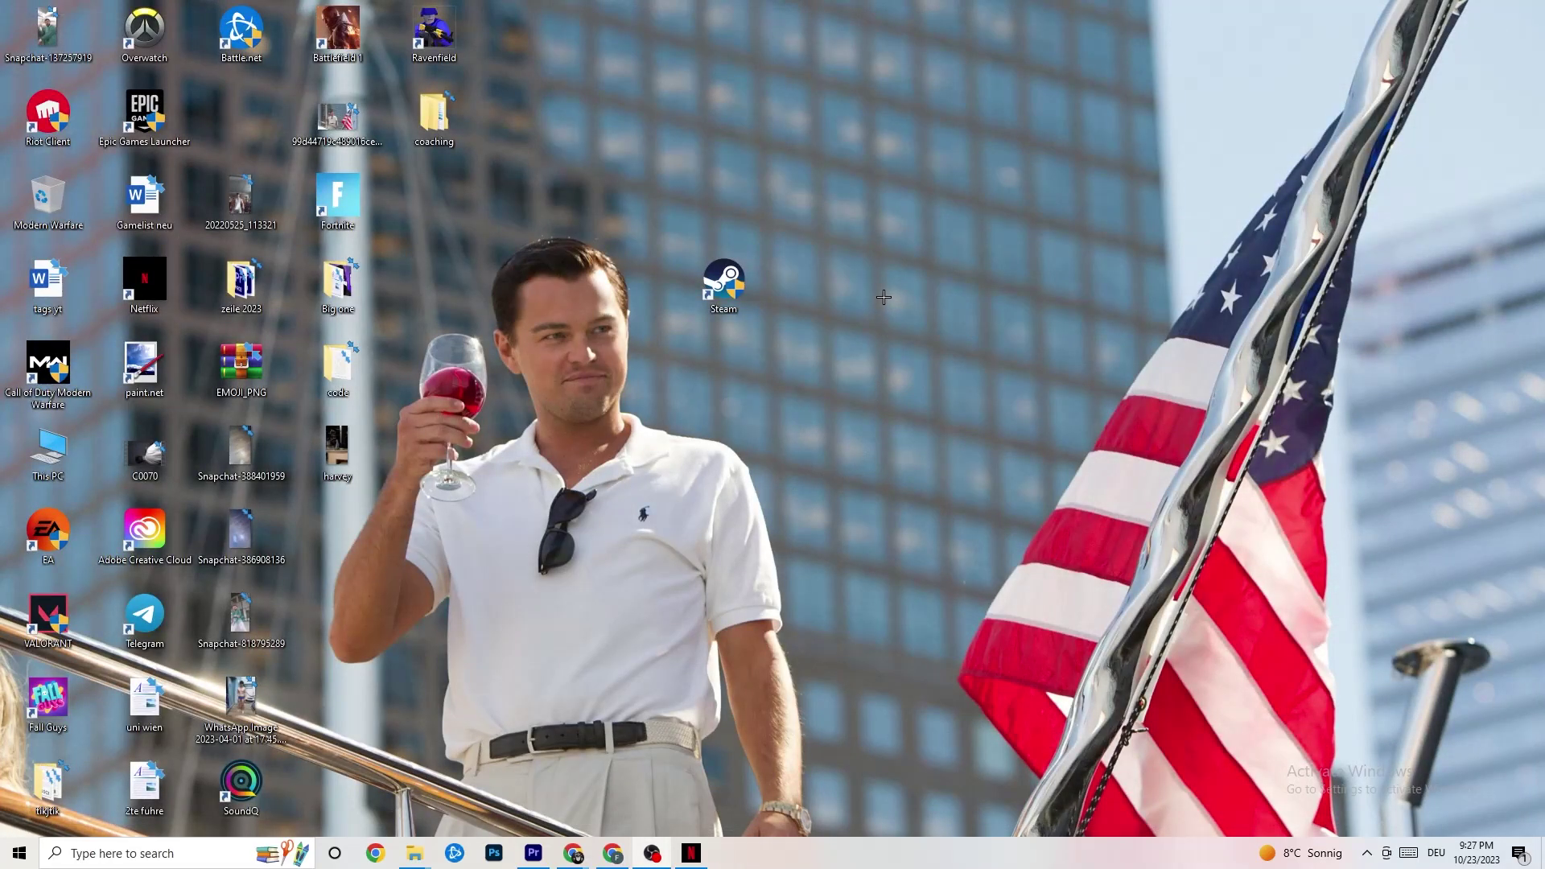
Step: Check the 3D image preview and the display resolution settings in NVIDIA Control Panel, and close it
right_click(865, 153)
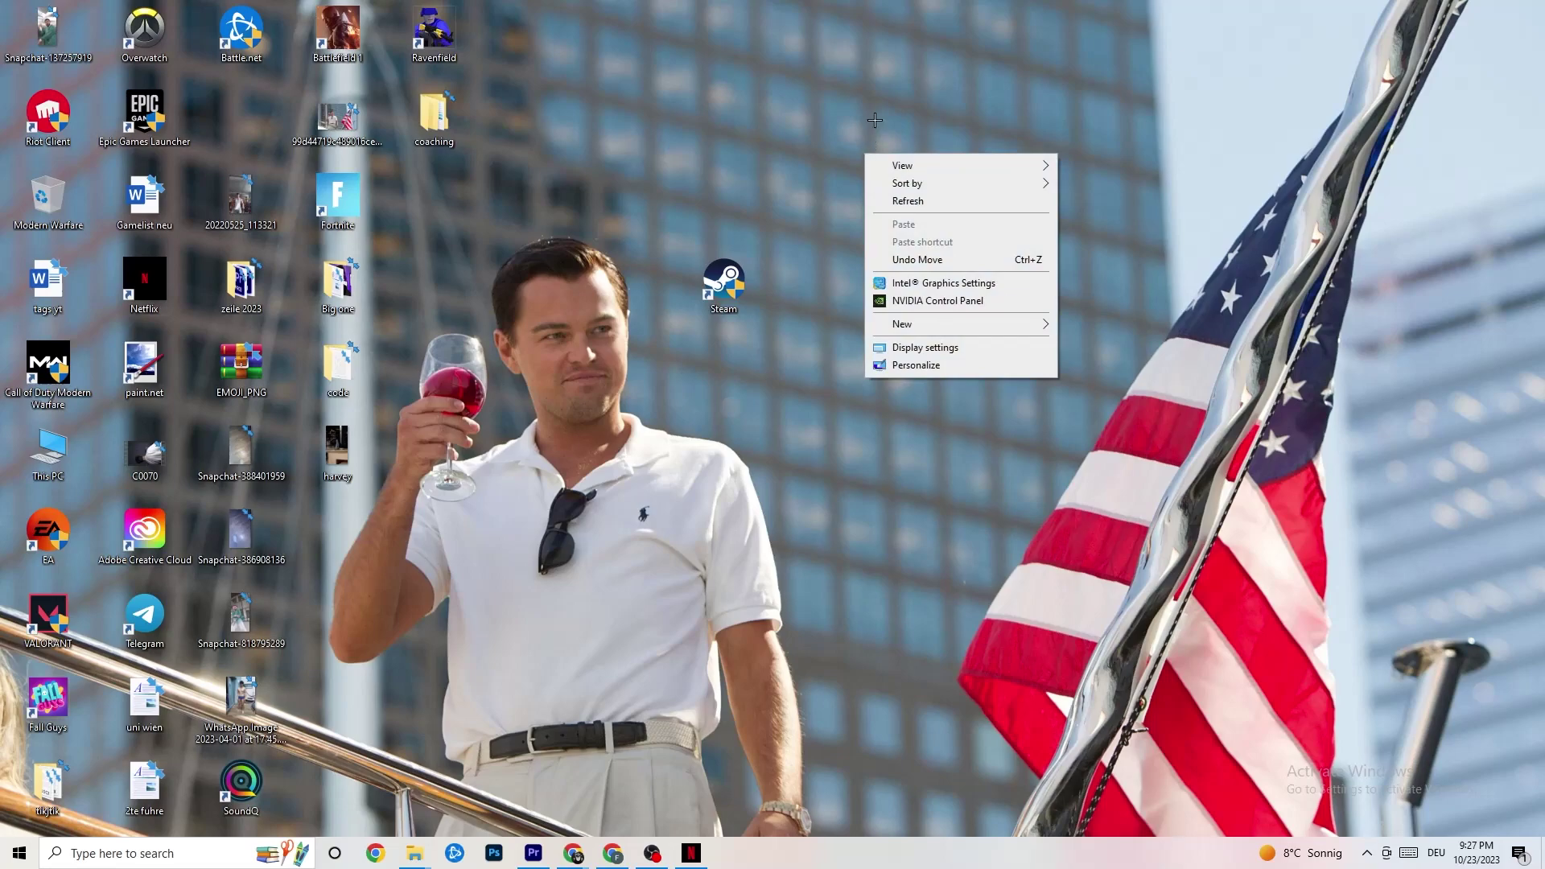
click(916, 305)
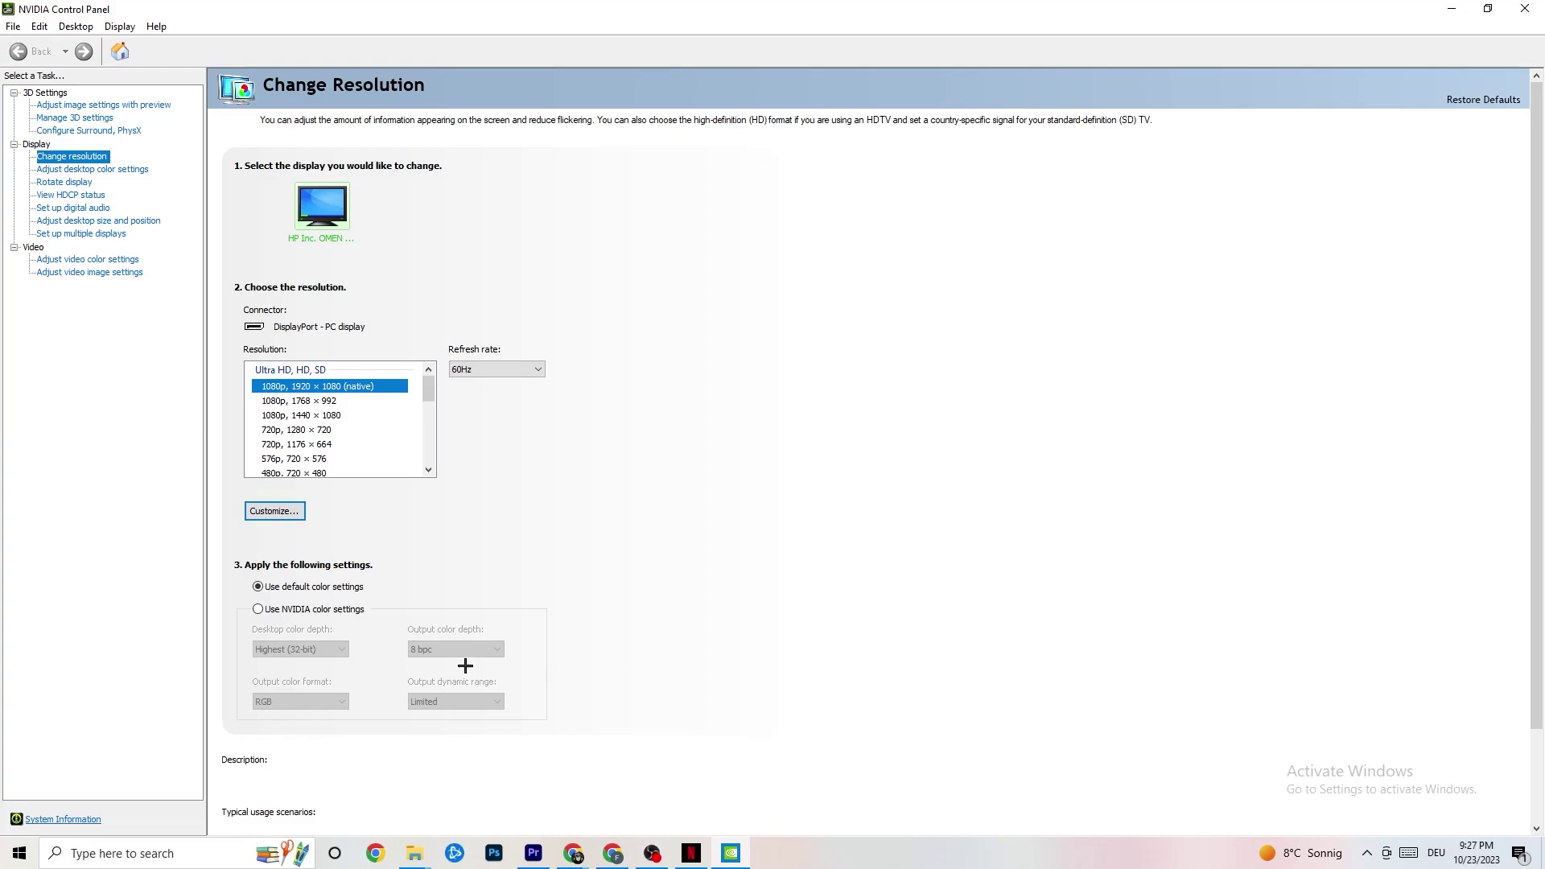
click(86, 106)
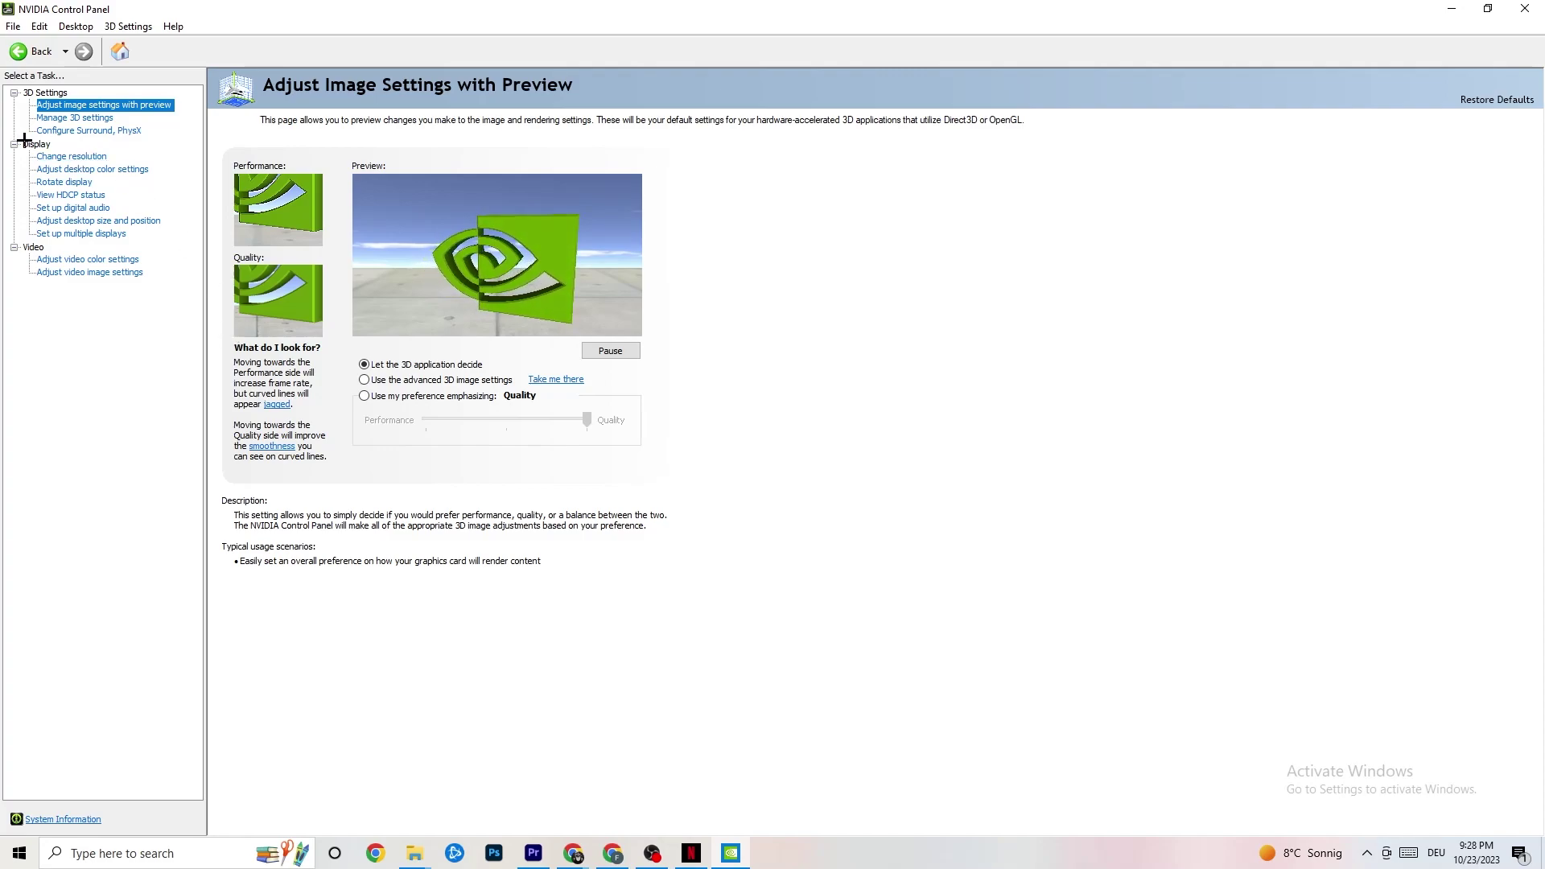
click(58, 159)
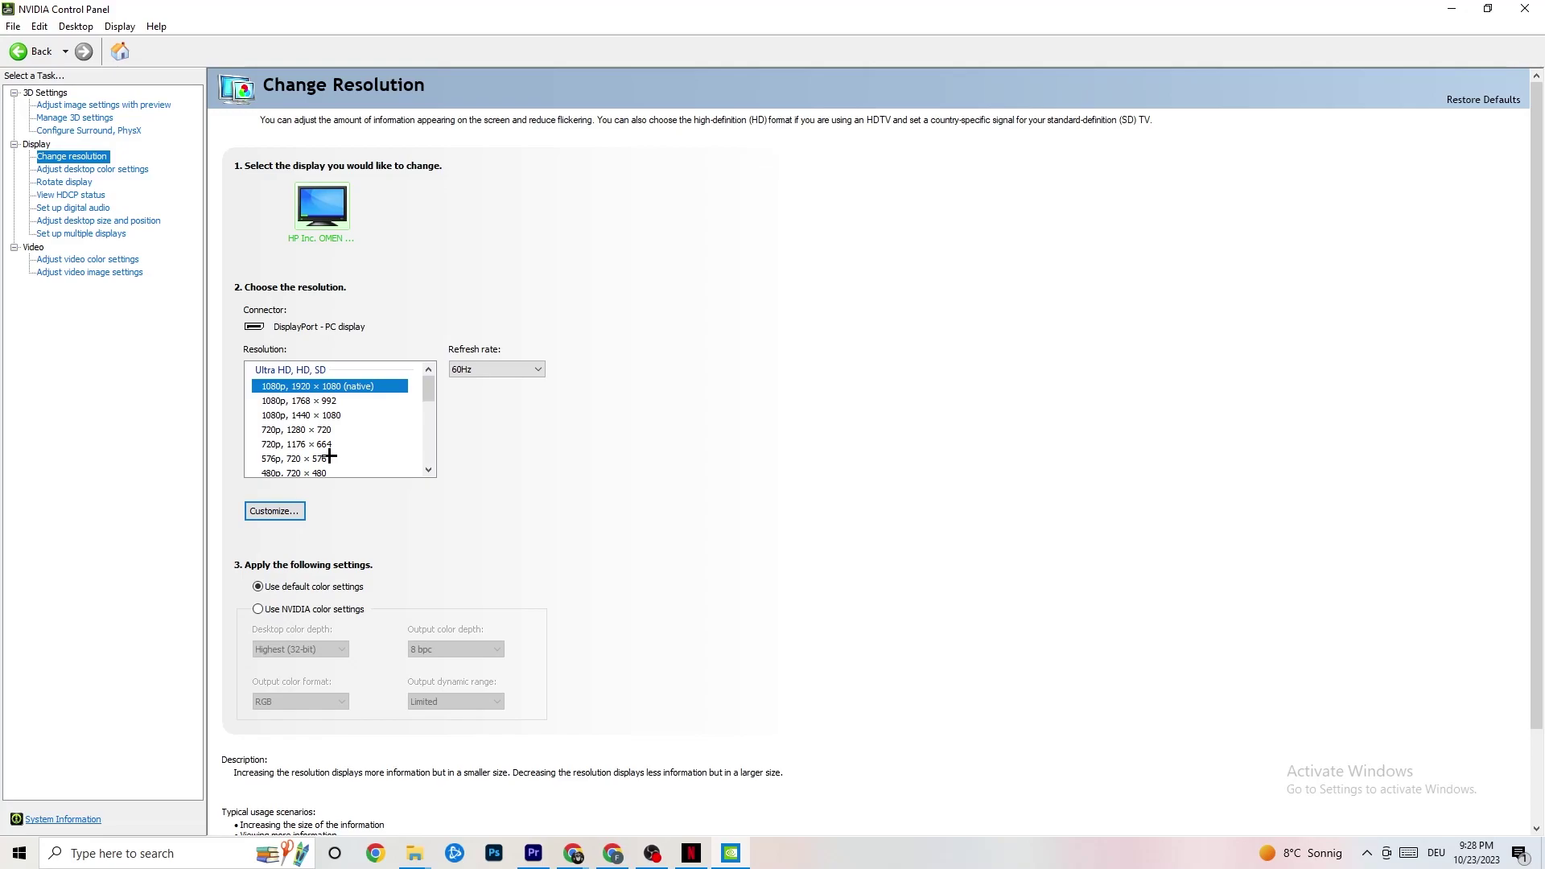
click(1445, 6)
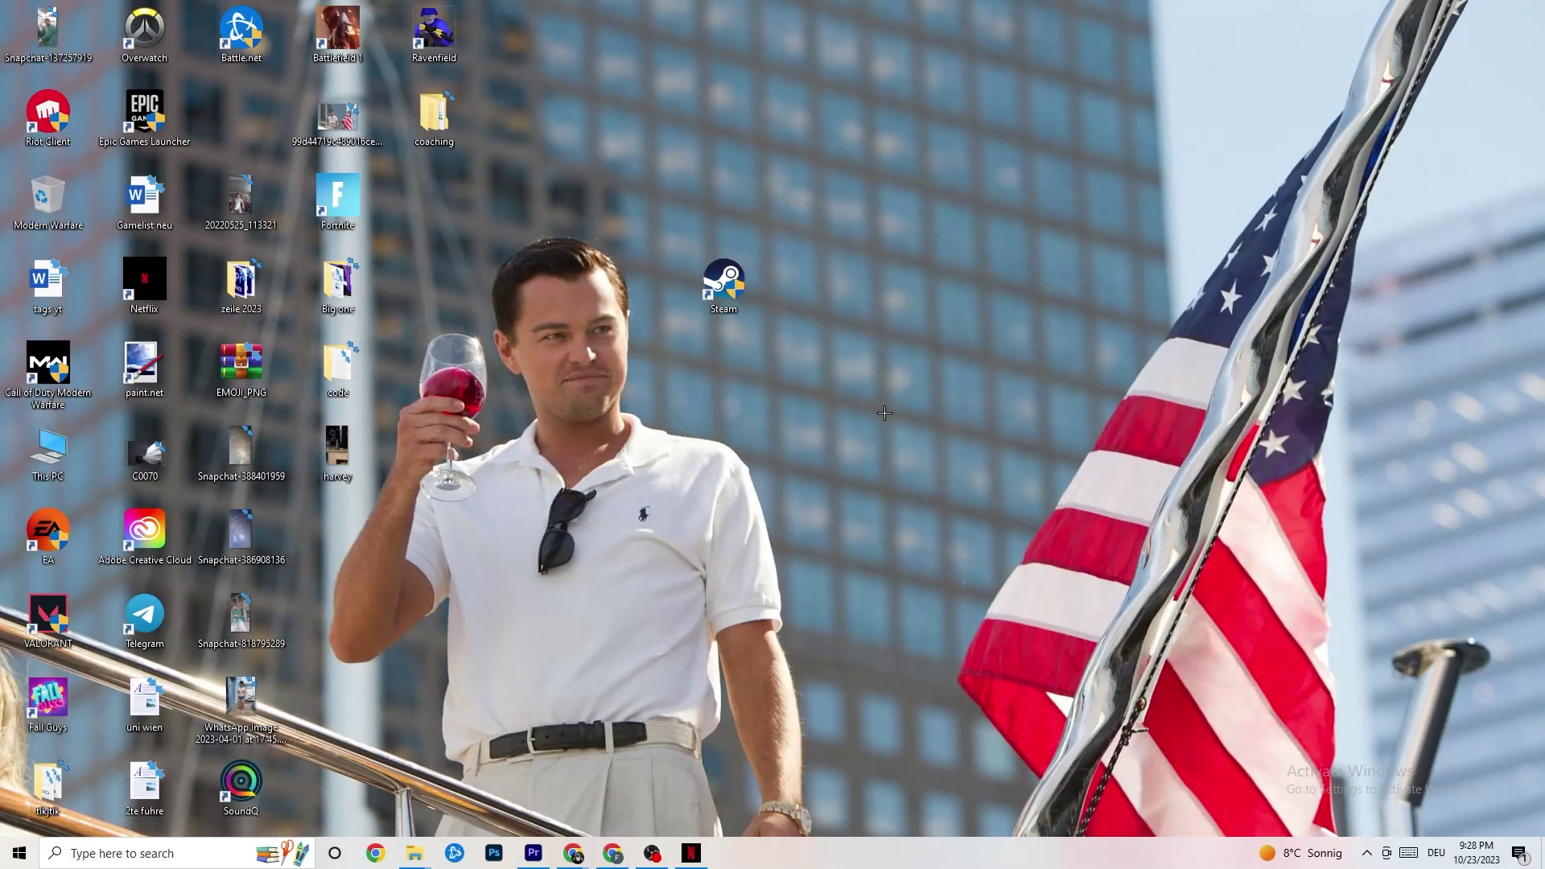